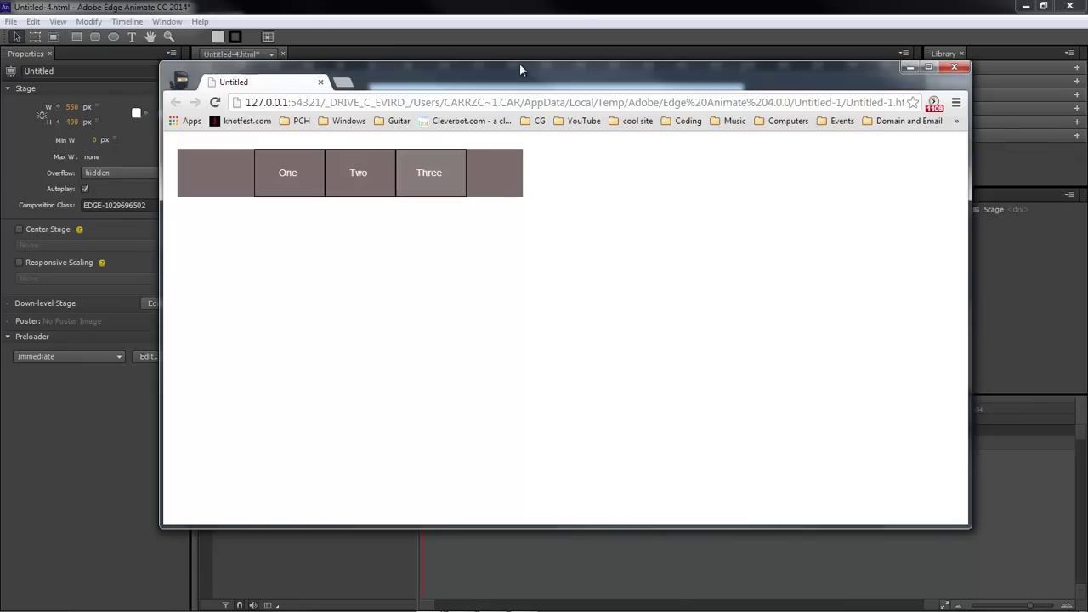
Switch to Adobe Edge Animate and draw a rectangle about 531 by 64 px across the upper part of the stage.
left_click_drag(575, 84, 923, 91)
key("alt+Tab")
left_click(77, 36)
left_click_drag(377, 96, 738, 141)
Rename the wide rectangle element as menuHolder.
double_click(1009, 224)
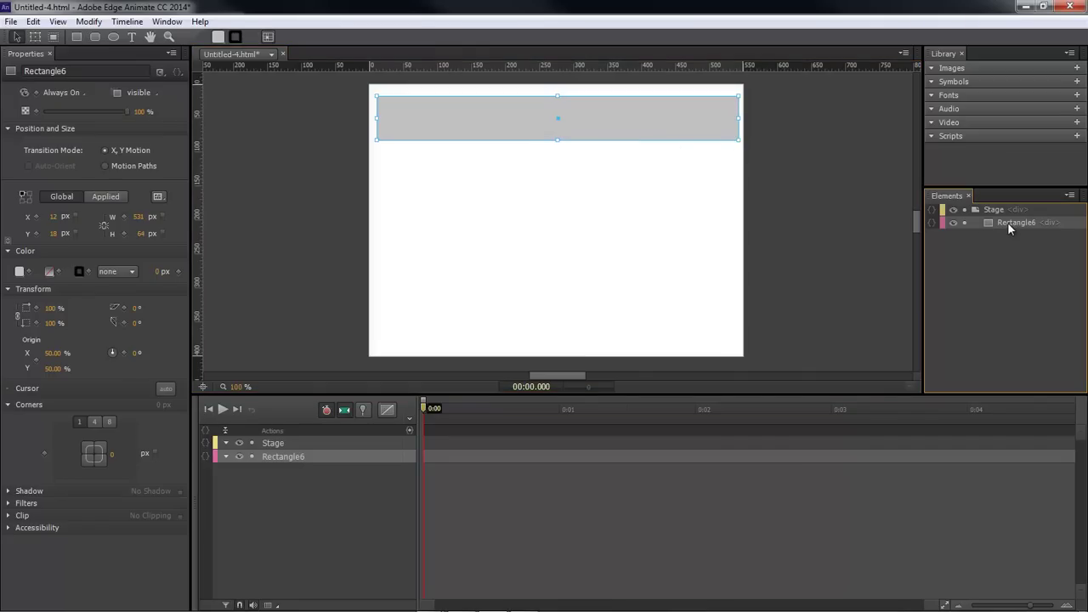
type("menuHolder")
key("Return")
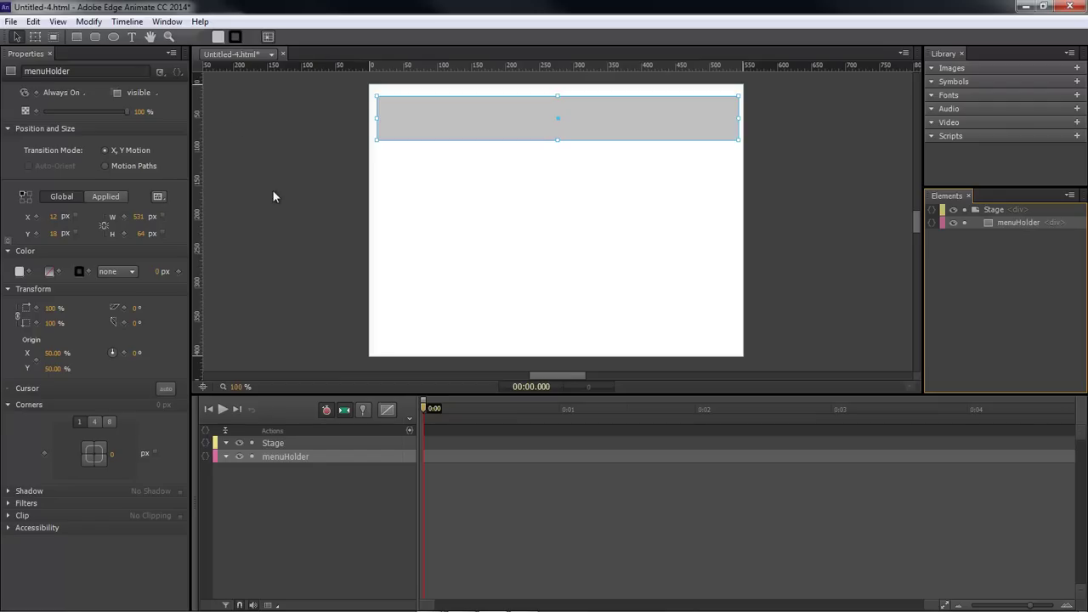
Draw a smaller rectangle about 113 by 64 px over menuHolder's left part, matching the bar's height.
left_click(77, 37)
mouse_move(390, 99)
left_mouse_down()
mouse_move(410, 121)
mouse_move(467, 138)
left_mouse_up()
key("v")
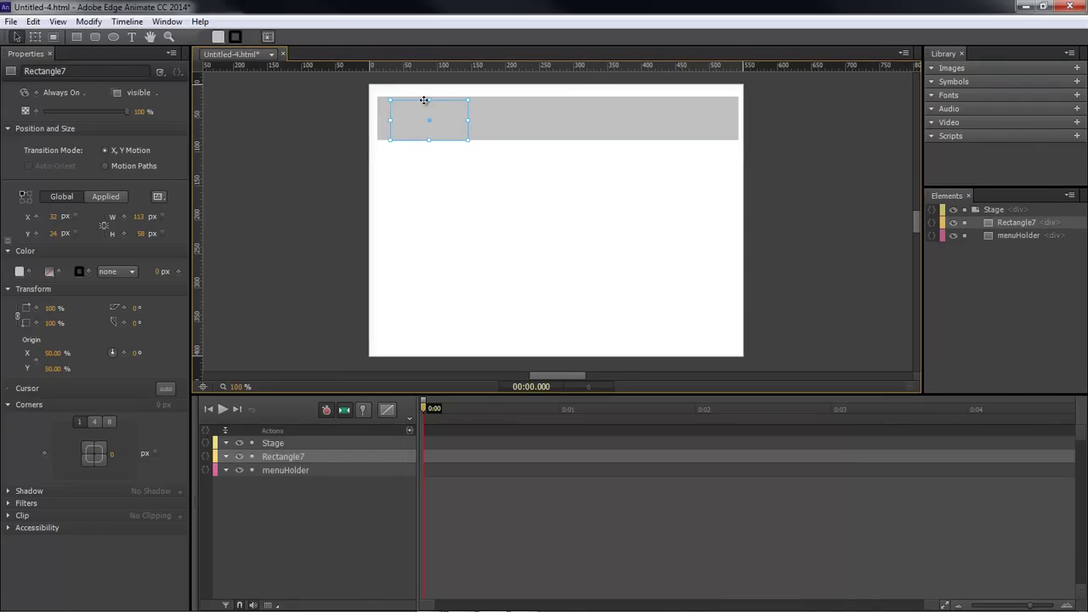
left_click_drag(429, 100, 429, 94)
Fill the small rectangle with a slightly darker grey, rgba(173,172,172,1.00).
left_click(19, 272)
left_click_drag(19, 374, 20, 388)
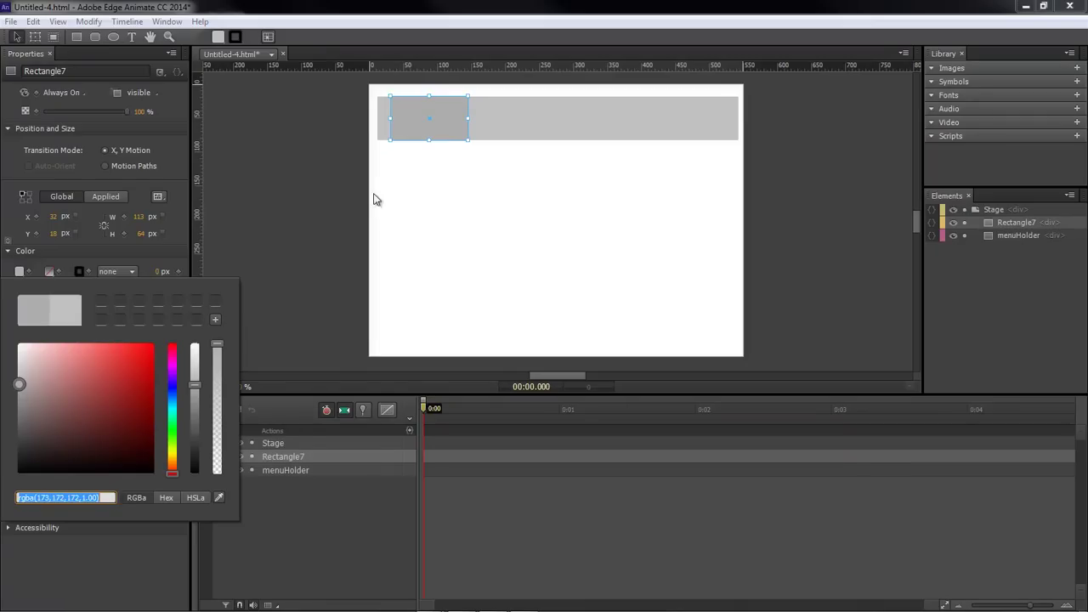
left_click(428, 167)
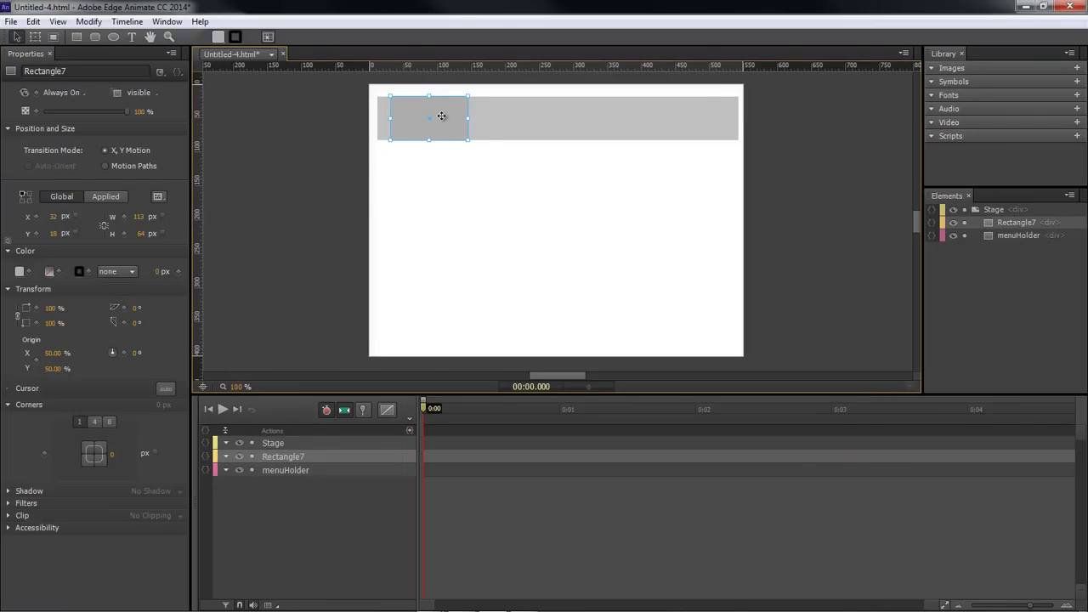
Give the small rectangle a solid 1 px border and move it flush with menuHolder's left edge.
left_click(117, 271)
left_click(116, 306)
left_click(469, 176)
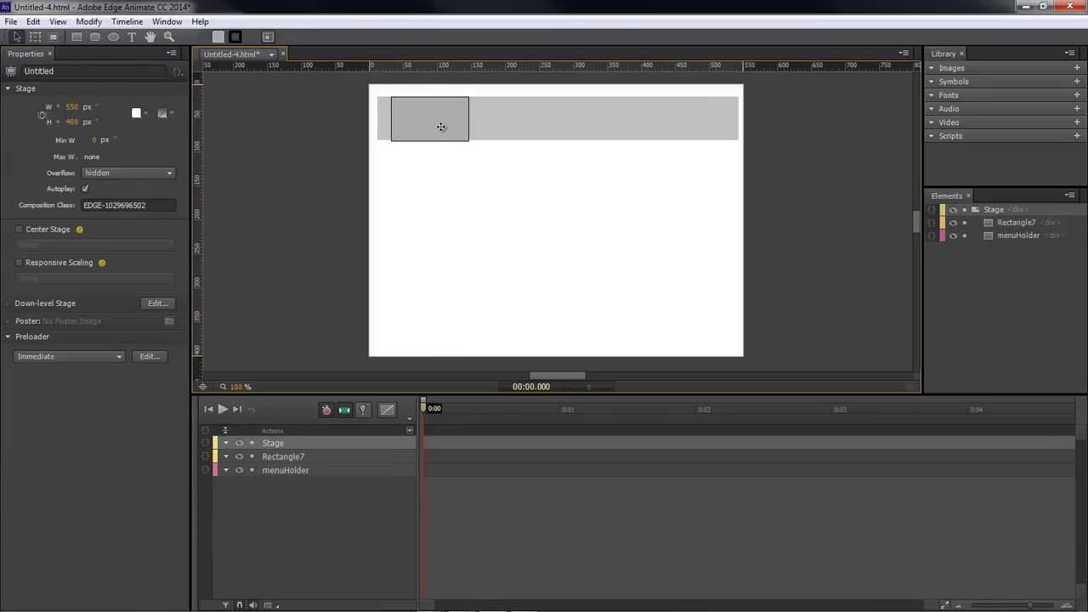
left_click_drag(440, 121, 429, 126)
left_click(544, 202)
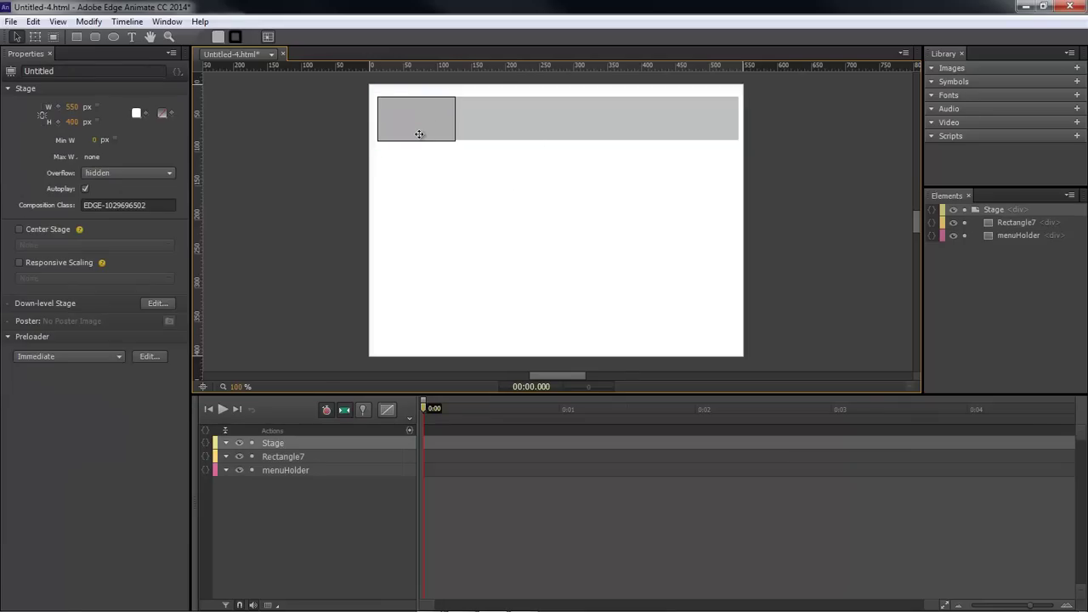
Duplicate the small rectangle twice and line the copies up beside it at X 127 and X 242, Y 18.
left_click(423, 127)
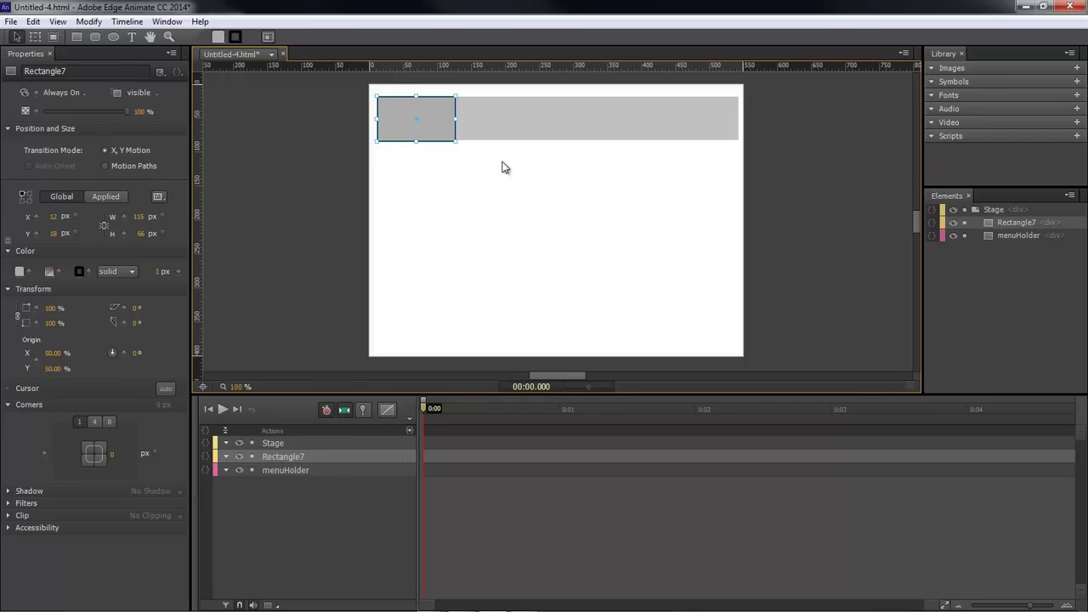
key("ctrl+d")
key("ctrl+d")
left_click_drag(426, 129, 574, 128)
left_click(496, 117)
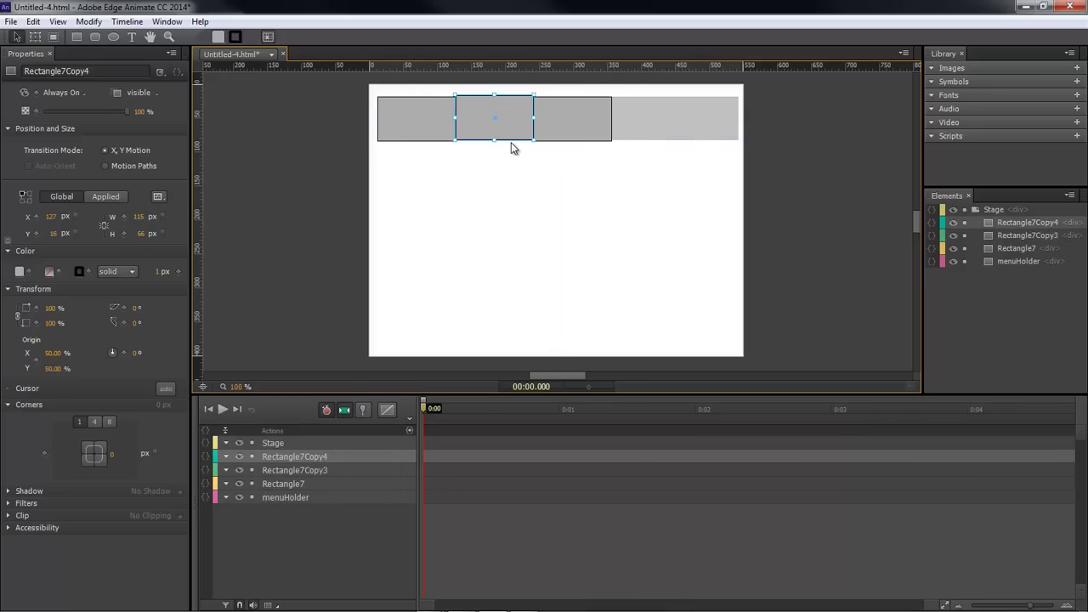
left_click(513, 163)
left_click(506, 132)
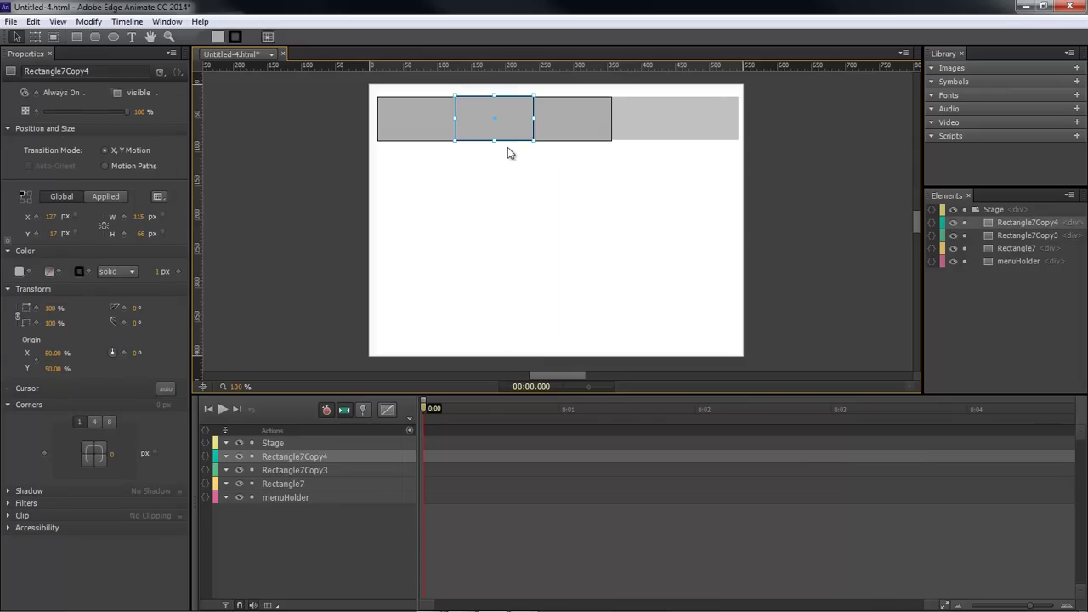
left_click(518, 166)
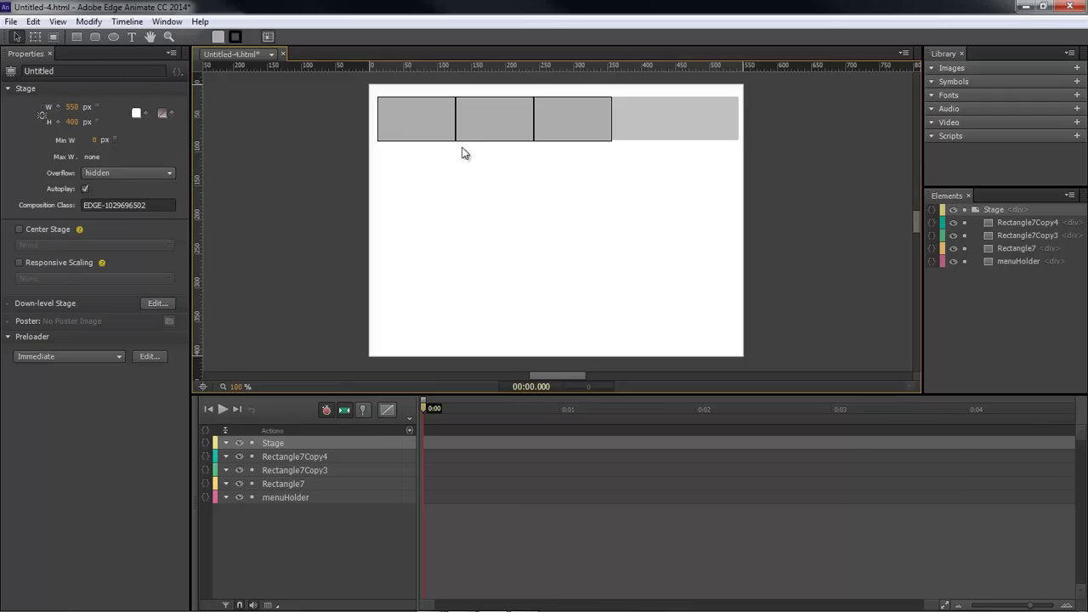
Duplicate the first small rectangle three times, keeping one copy in place and stacking the other two exactly over the second and third rectangles.
left_click(432, 129)
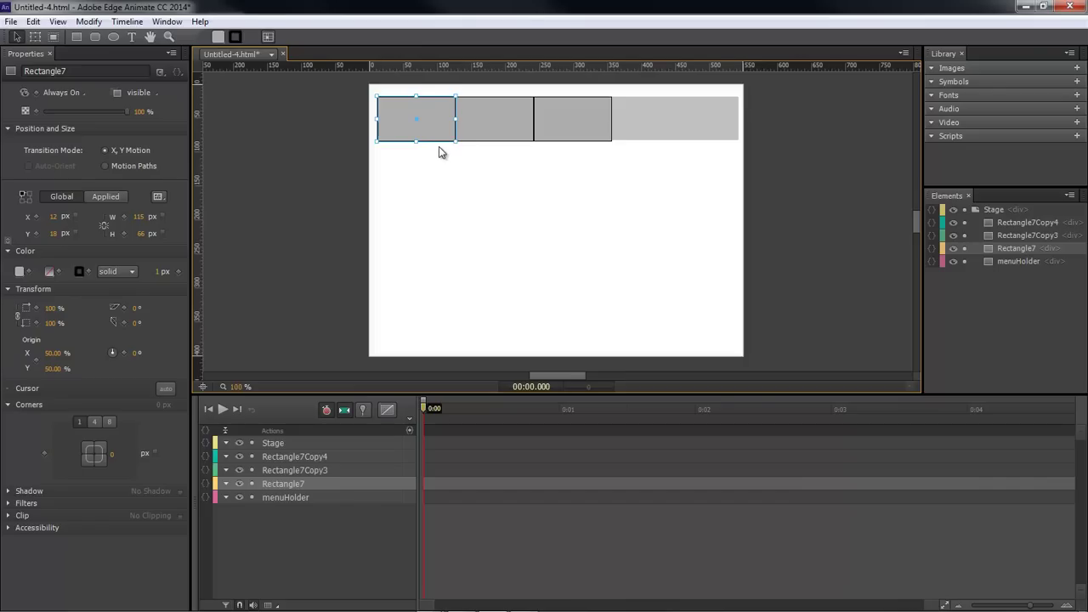
key("ctrl+d")
key("ctrl+d")
key("ctrl+d")
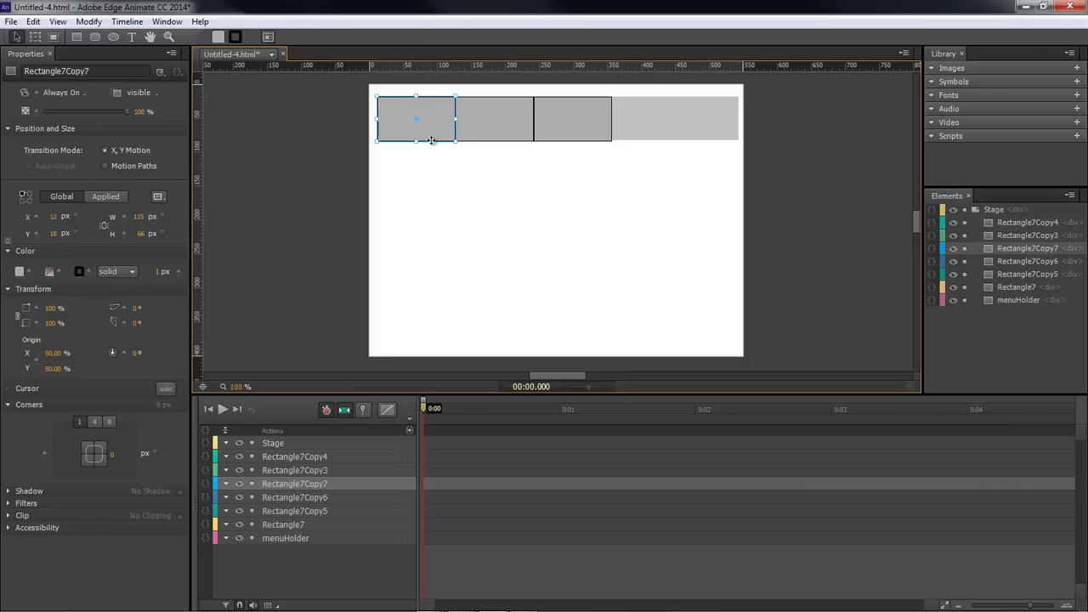
left_click_drag(420, 123, 574, 126)
left_click_drag(417, 128, 498, 122)
left_click(561, 169)
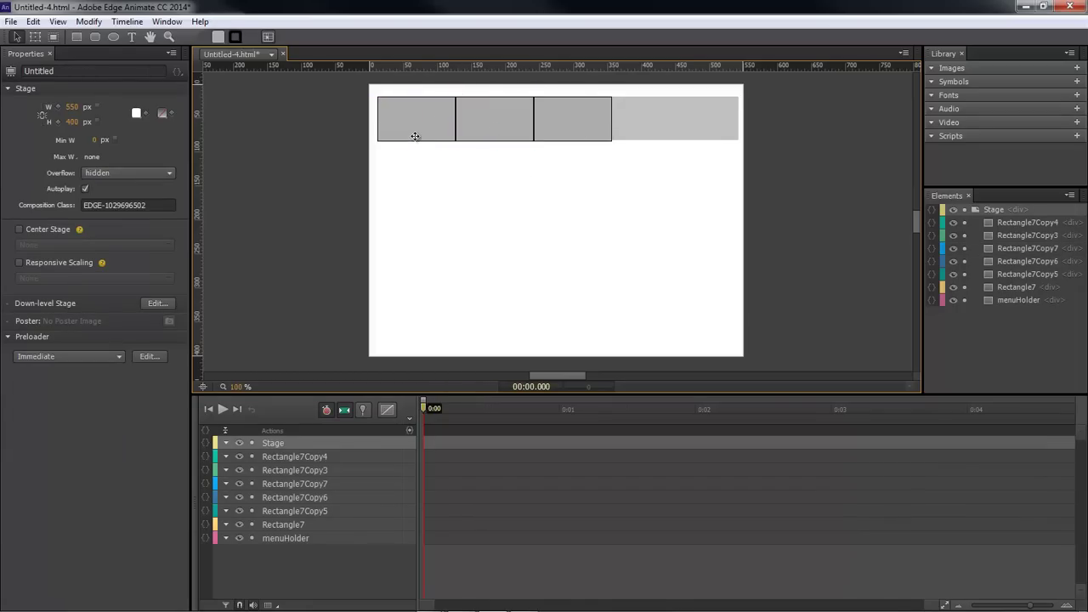
Rename Rectangle7 as But1 and Rectangle7Copy5 as ButtonOne.
left_click(1014, 286)
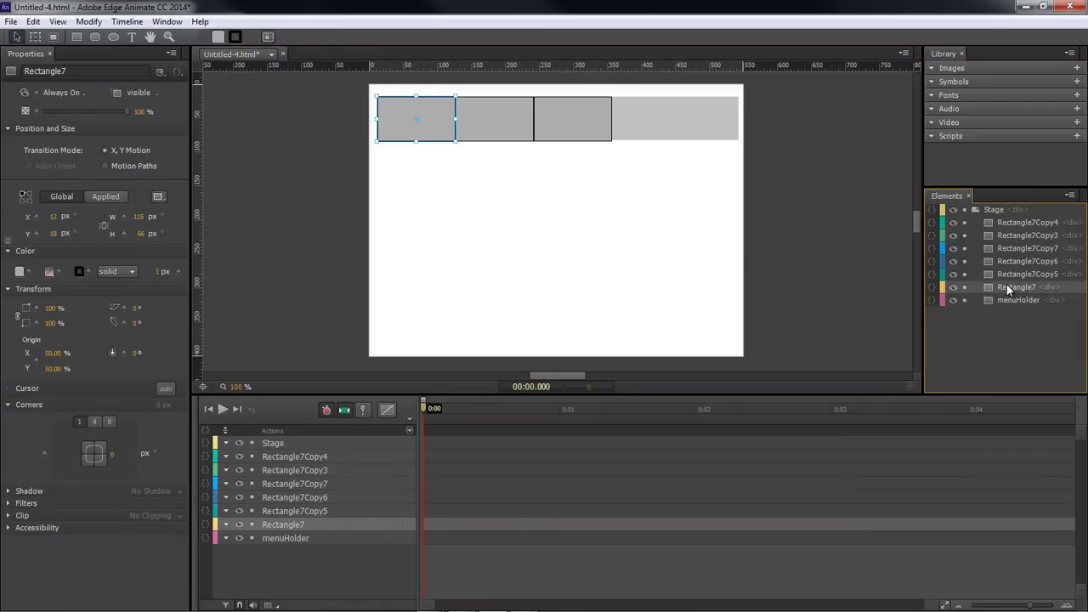
double_click(1007, 287)
type("But")
key("Return")
left_click(1021, 274)
double_click(1018, 274)
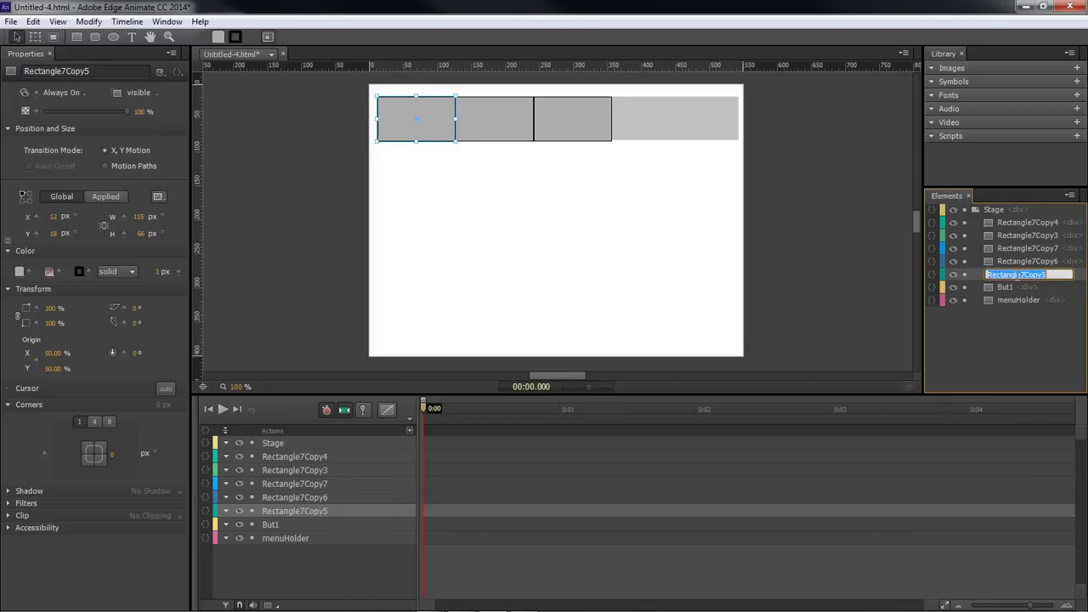
type("ButtonOne")
key("Return")
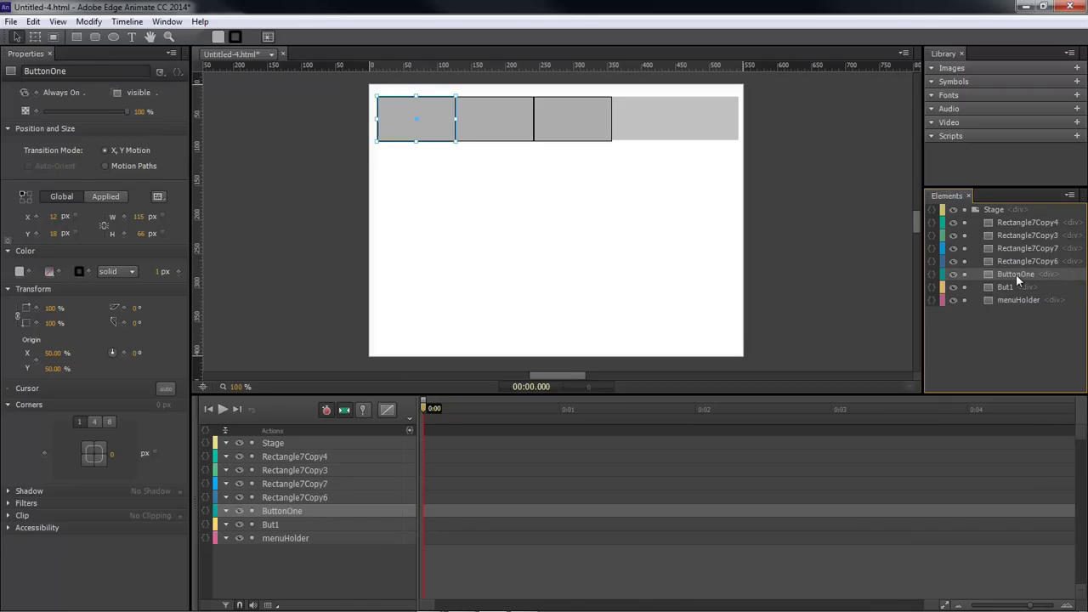
Rename Rectangle7Copy6 as But2 and Rectangle7Copy7 as But3.
left_click(1015, 259)
double_click(1015, 259)
type("B")
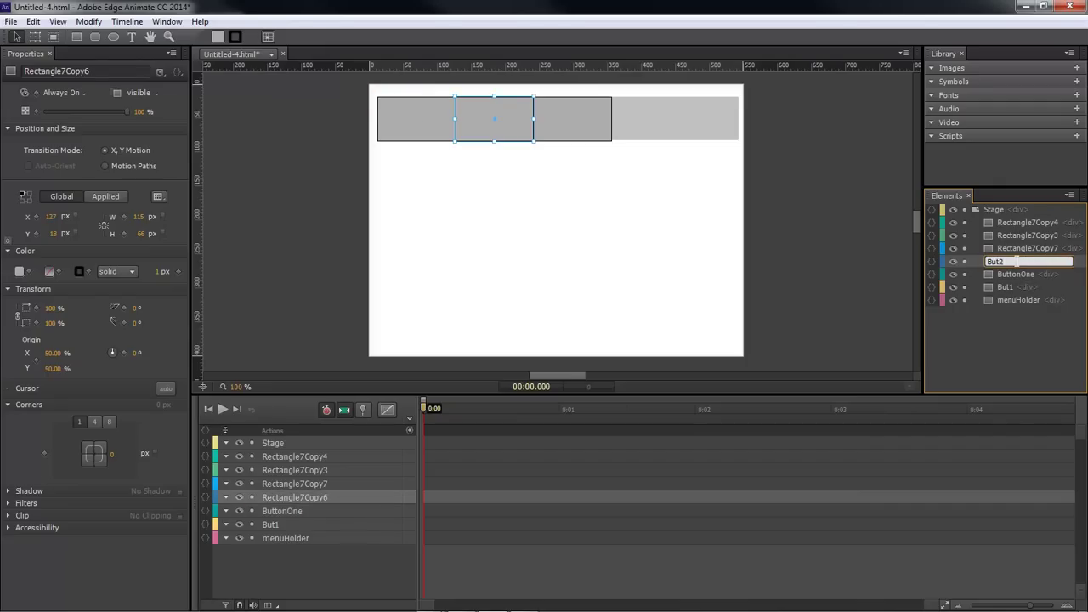
type("ut2")
key("Return")
double_click(1017, 248)
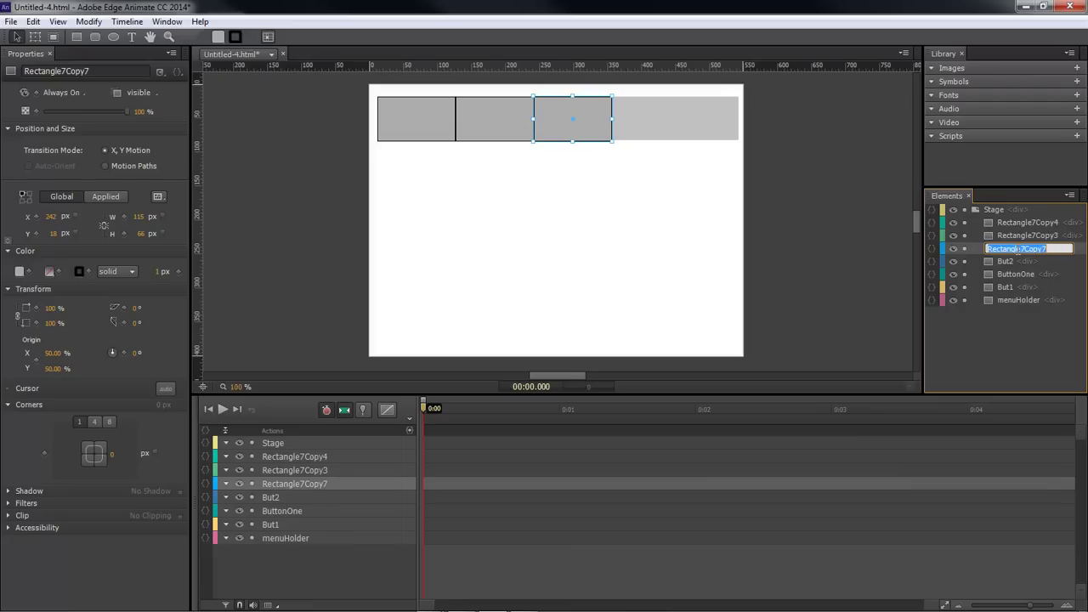
type("But3")
key("Return")
Rename Rectangle7Copy3 as Button3 and Rectangle7Copy4 as Button2.
left_click(1017, 238)
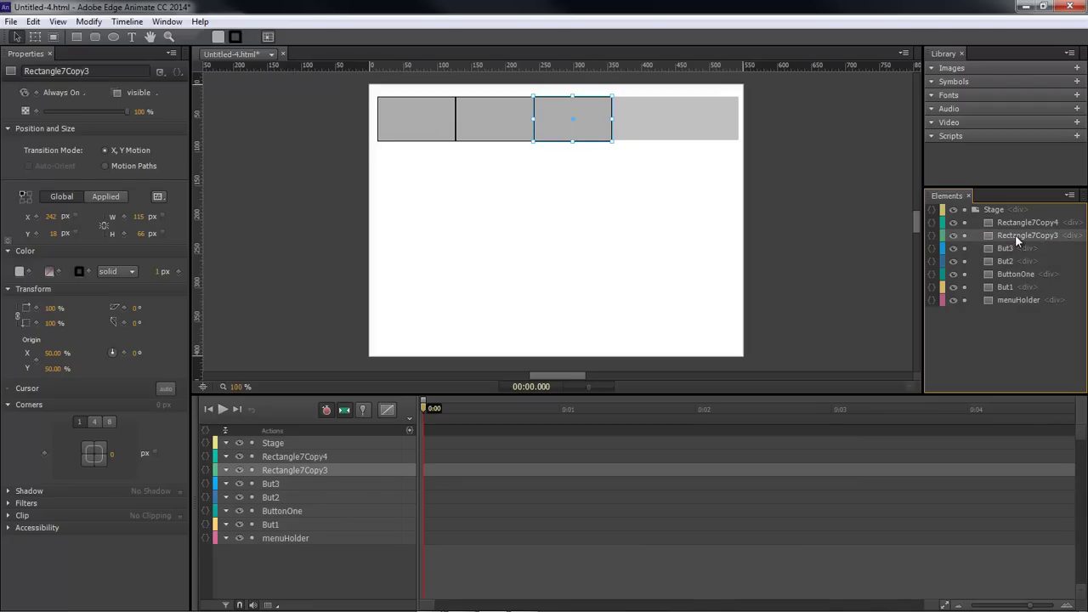
left_click(1013, 222)
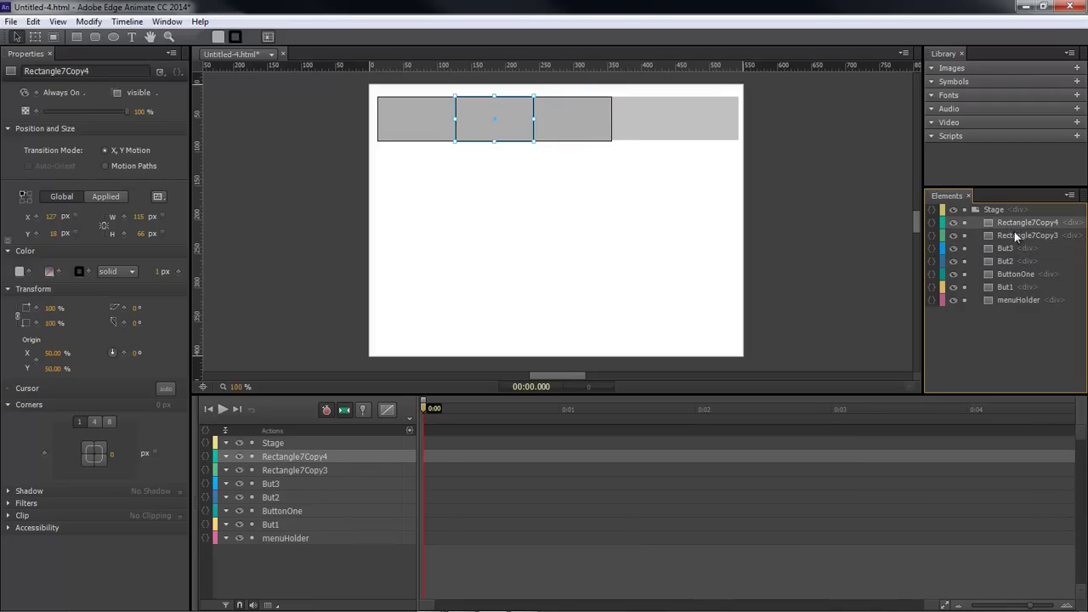
left_click(1013, 234)
double_click(1015, 236)
type("Button3")
key("Return")
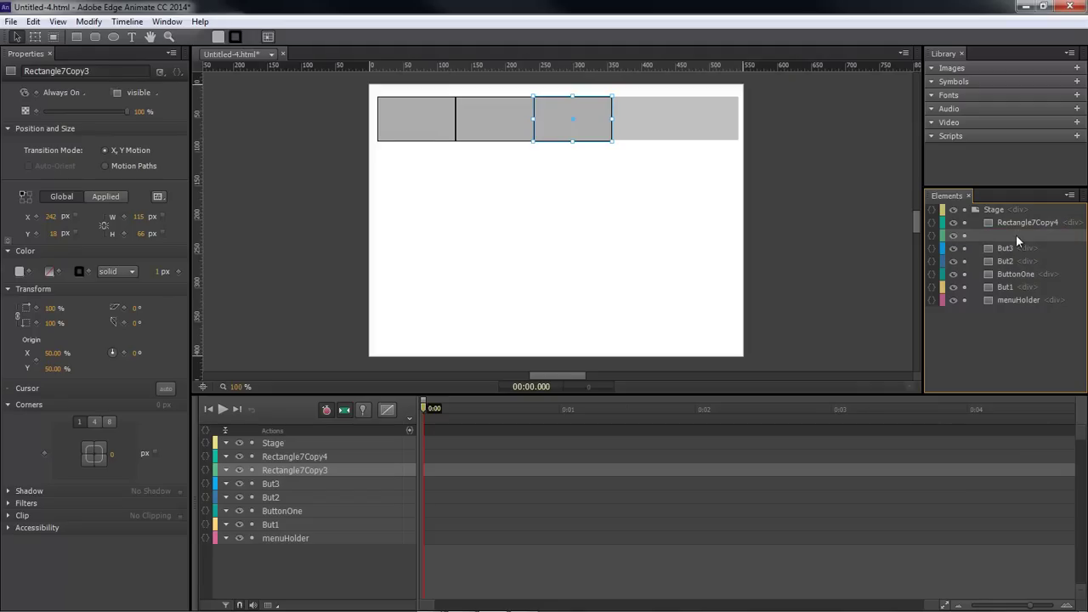
double_click(1018, 223)
type("Button2")
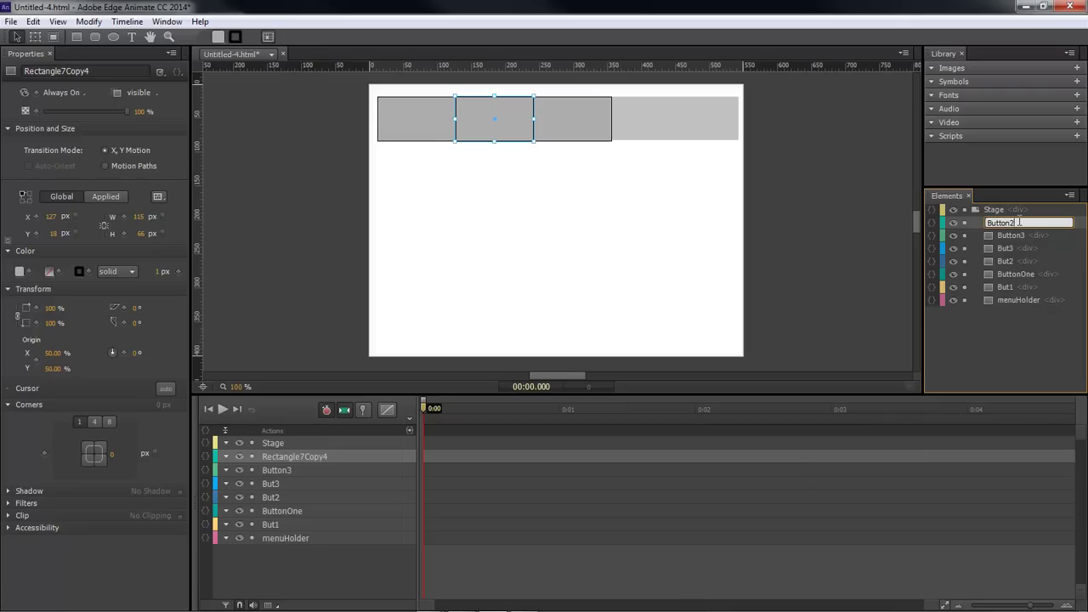
key("Return")
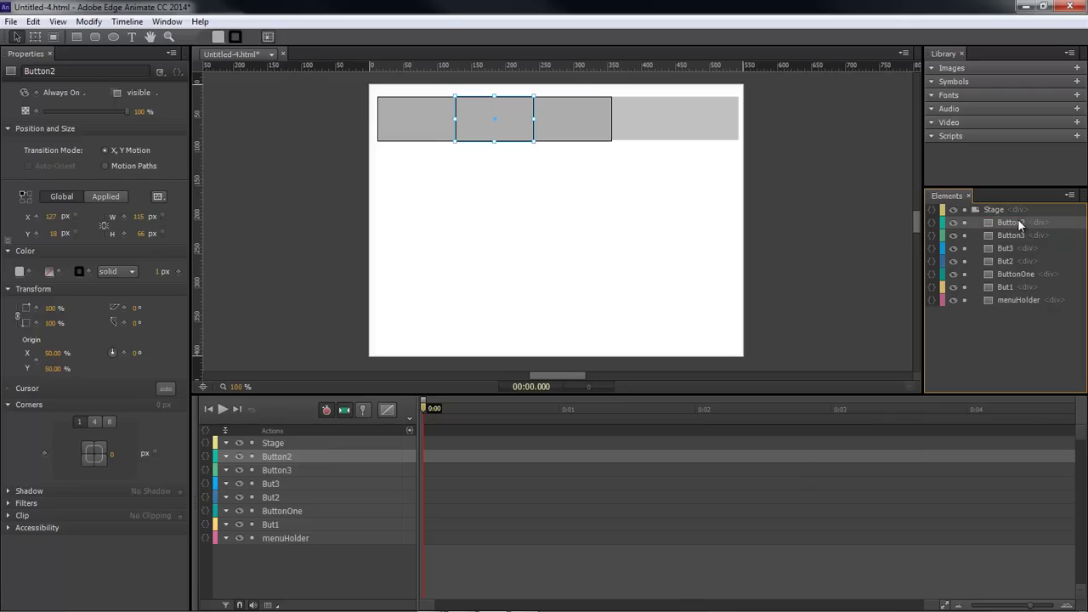
Move Button2 in the element order so it sits directly above But2 and below But3.
left_click_drag(1008, 221, 1008, 255)
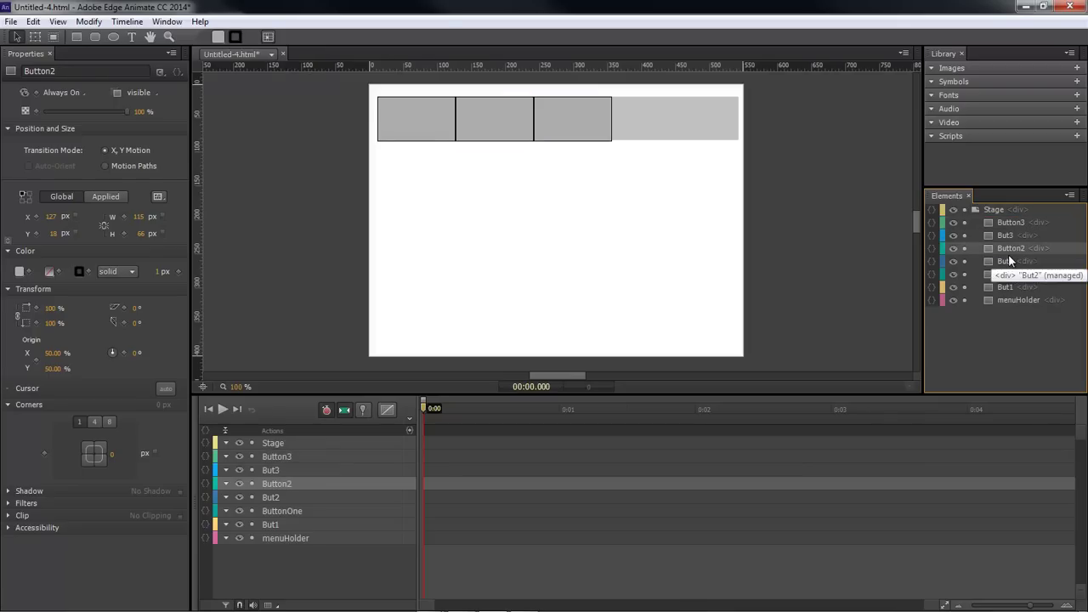
left_click(1028, 319)
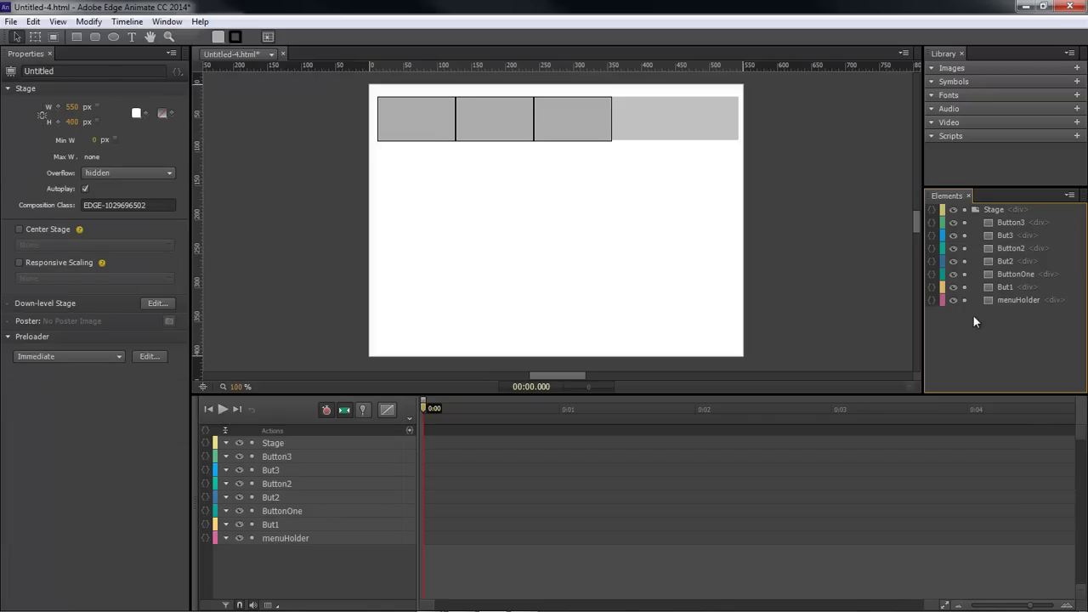
left_click(1006, 288)
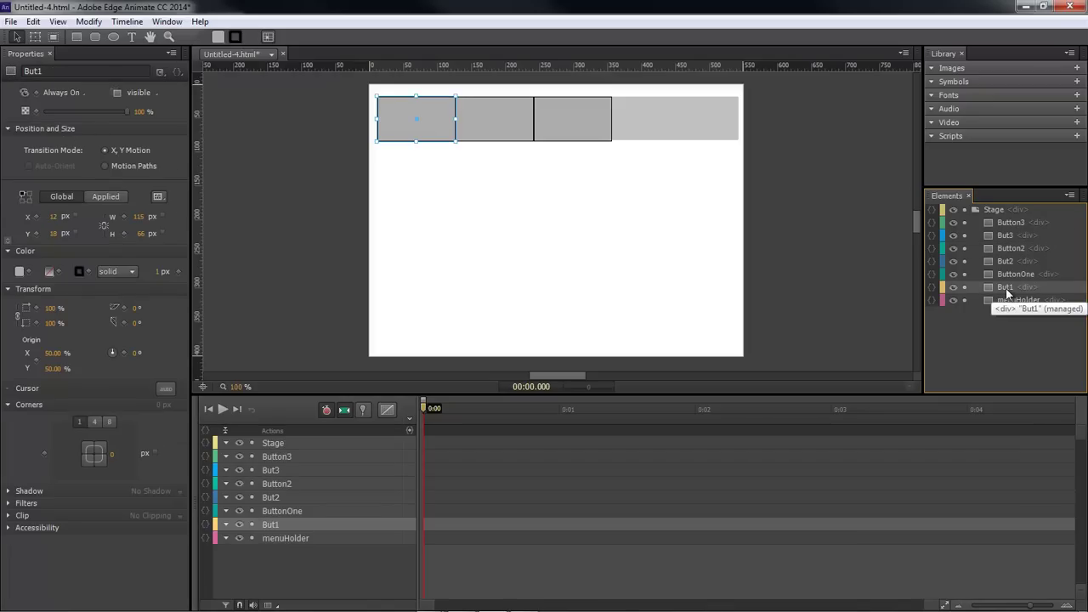
left_click(1010, 274)
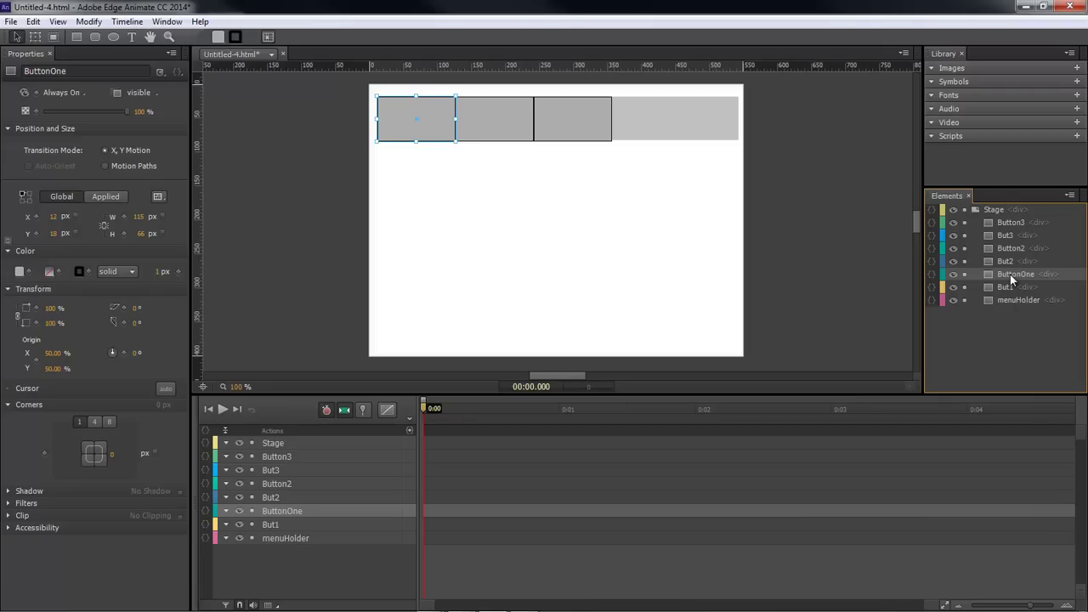
left_click(1009, 260)
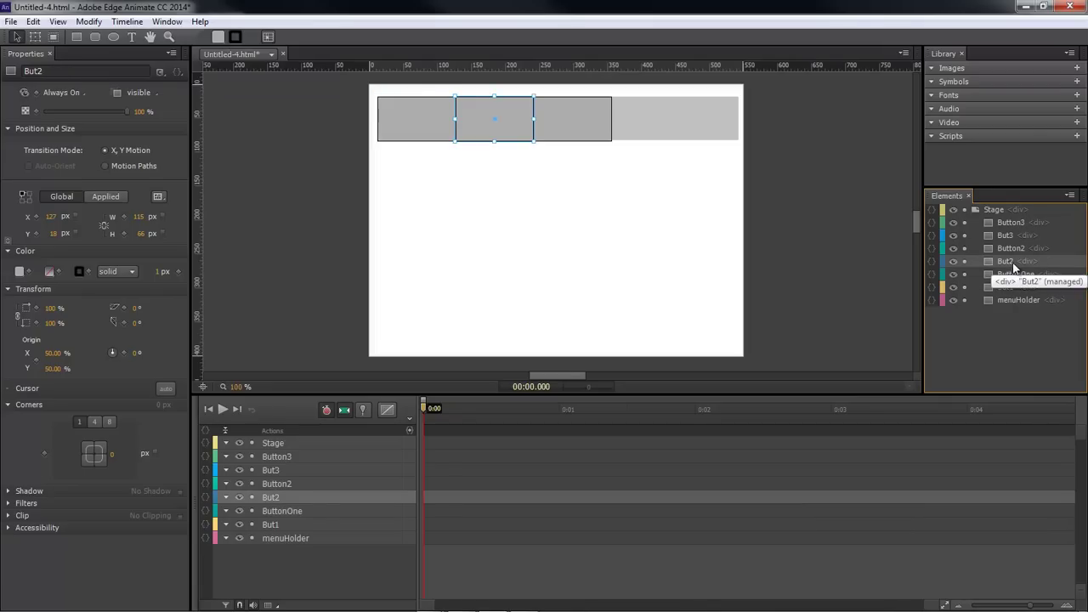
Fill ButtonOne, Button2 and Button3 with a darker grey, using rgba(154,151,151,1.00) for Button3.
left_click(1011, 275)
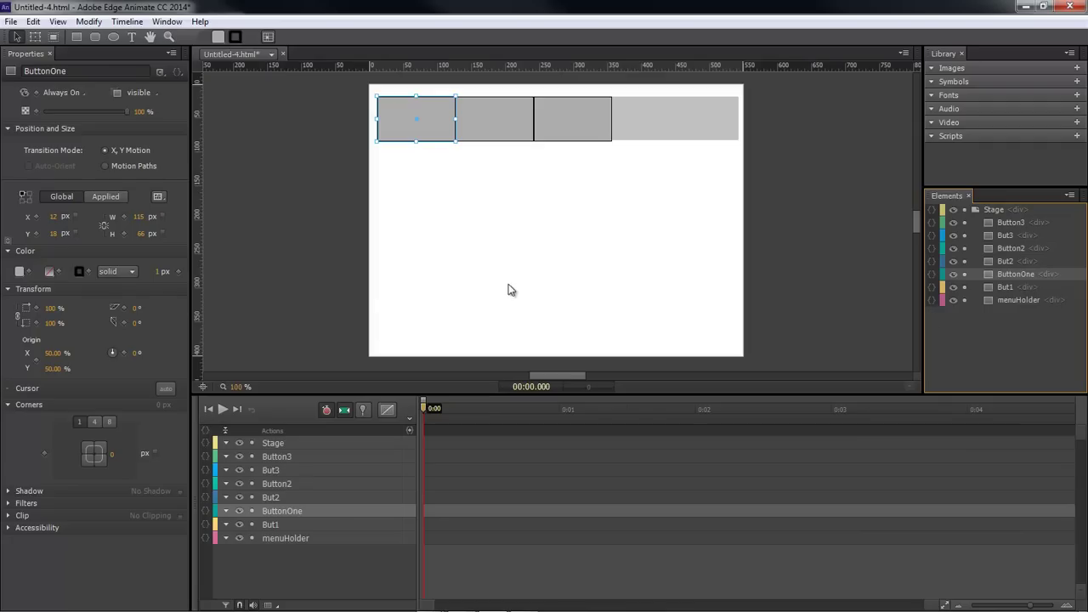
left_click(19, 272)
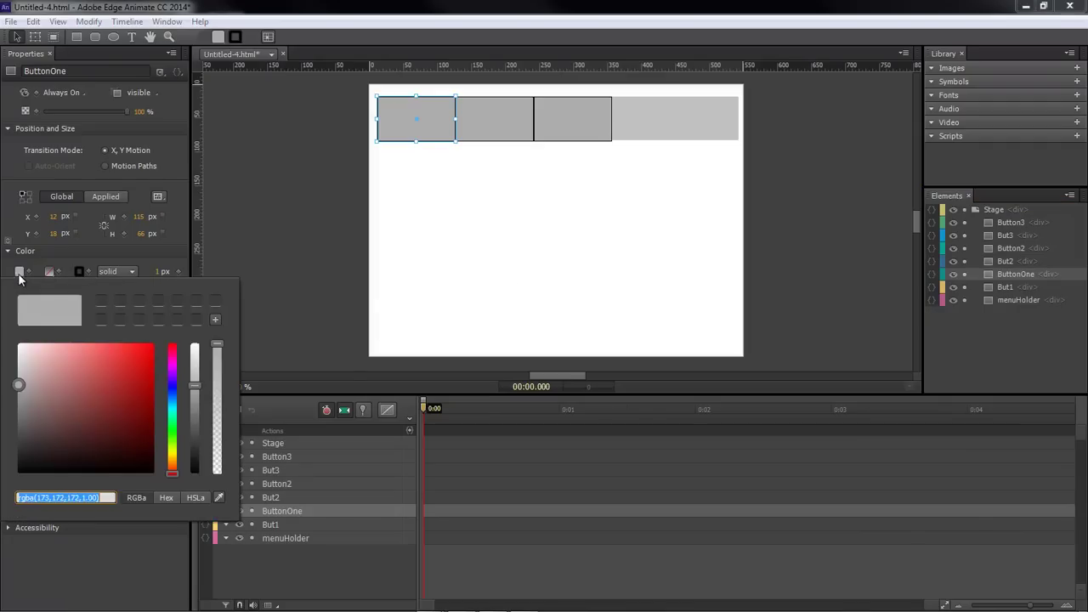
left_click(19, 392)
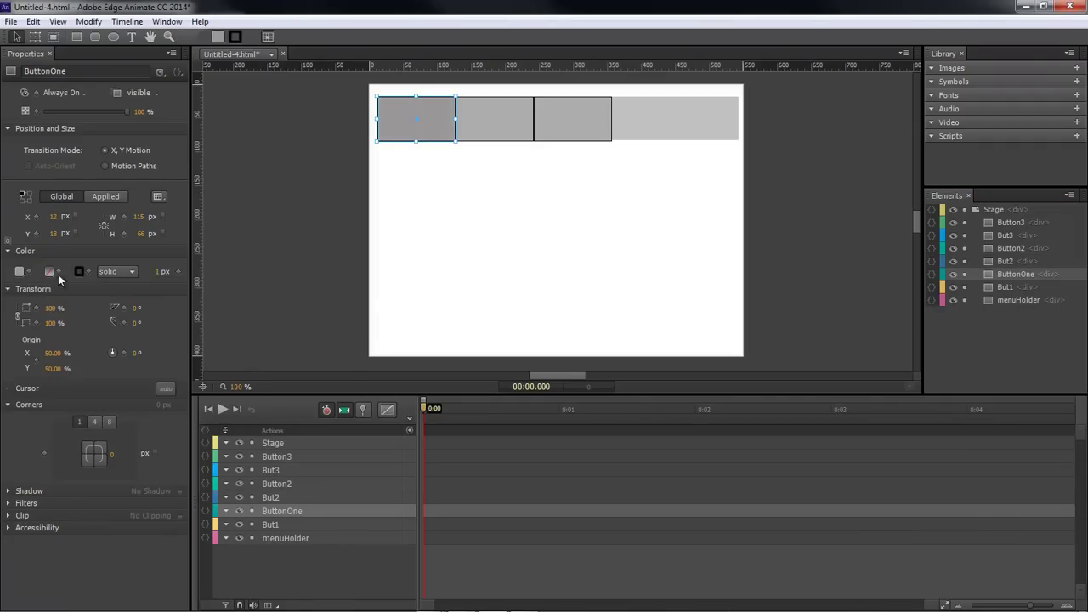
left_click(50, 272)
left_click(486, 112)
left_click(20, 272)
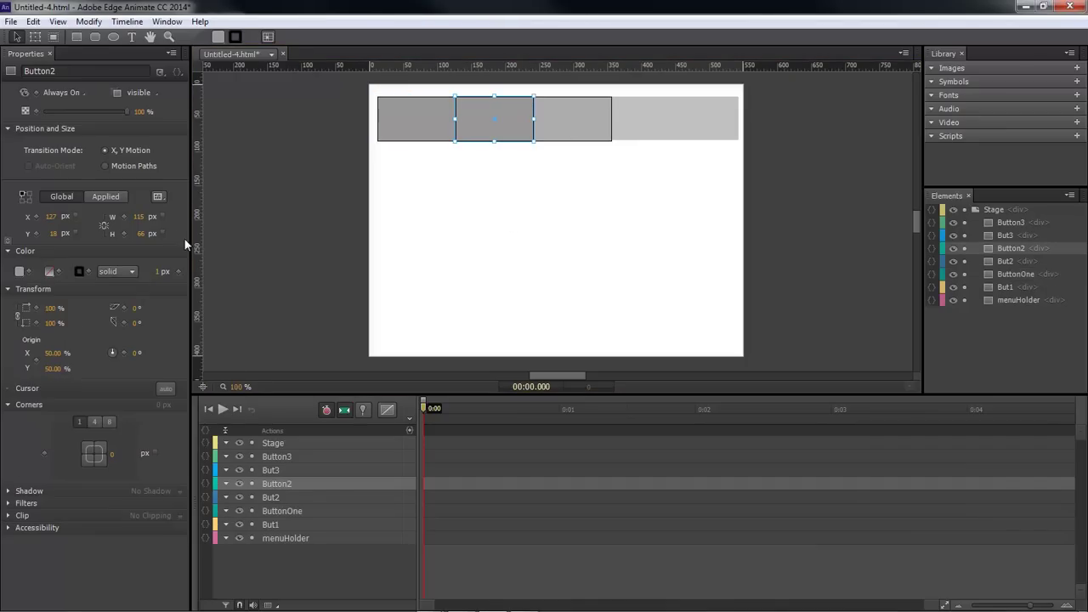
left_click(553, 121)
left_click(19, 272)
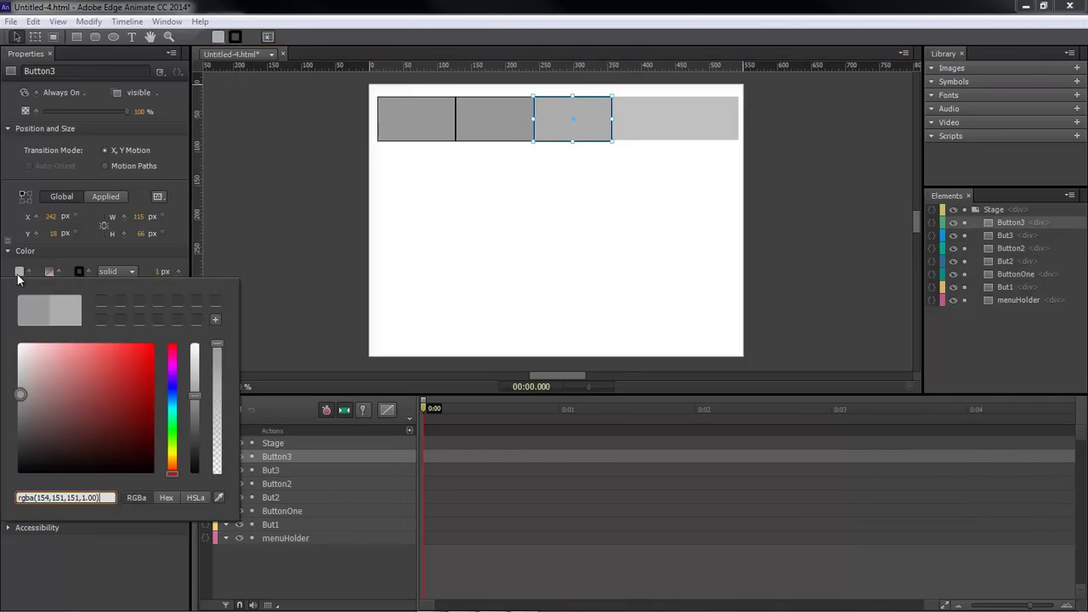
left_click(1007, 248)
left_click(1011, 273)
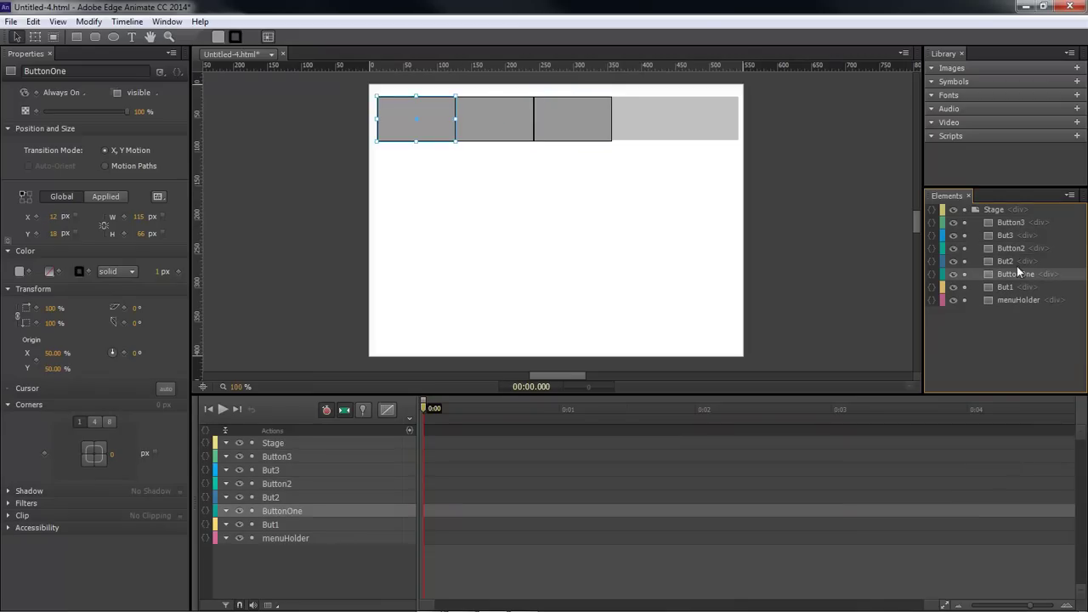
left_click(1011, 222)
left_click(1013, 247)
left_click(1016, 274)
left_click(1009, 286)
left_click(1009, 261)
left_click(1006, 237)
left_click(1009, 224)
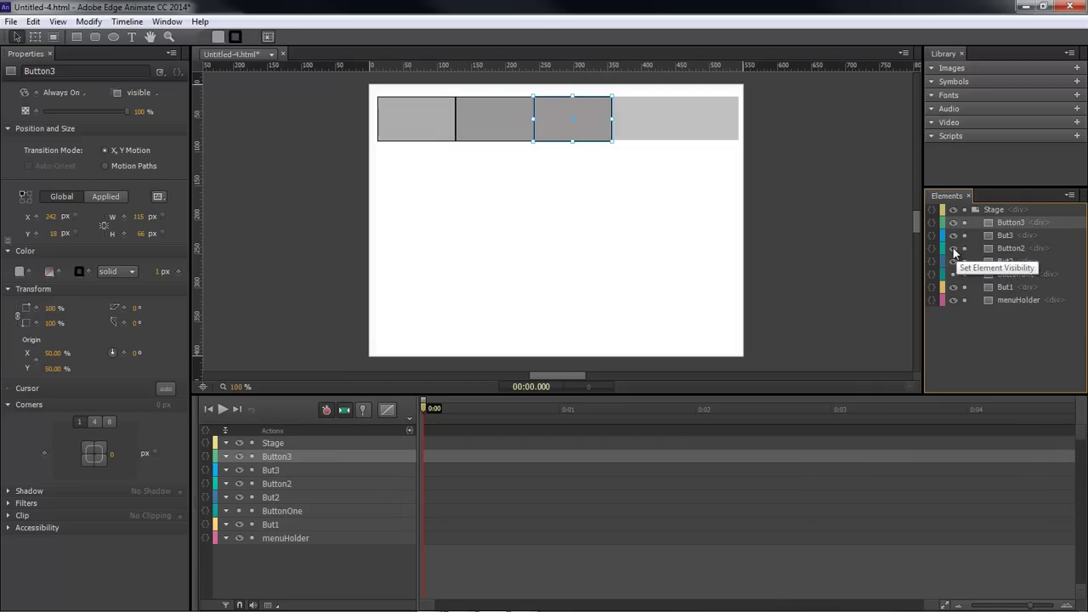
Hide the darker rectangles ButtonOne, Button2 and Button3 on the stage.
left_click(953, 274)
left_click(953, 222)
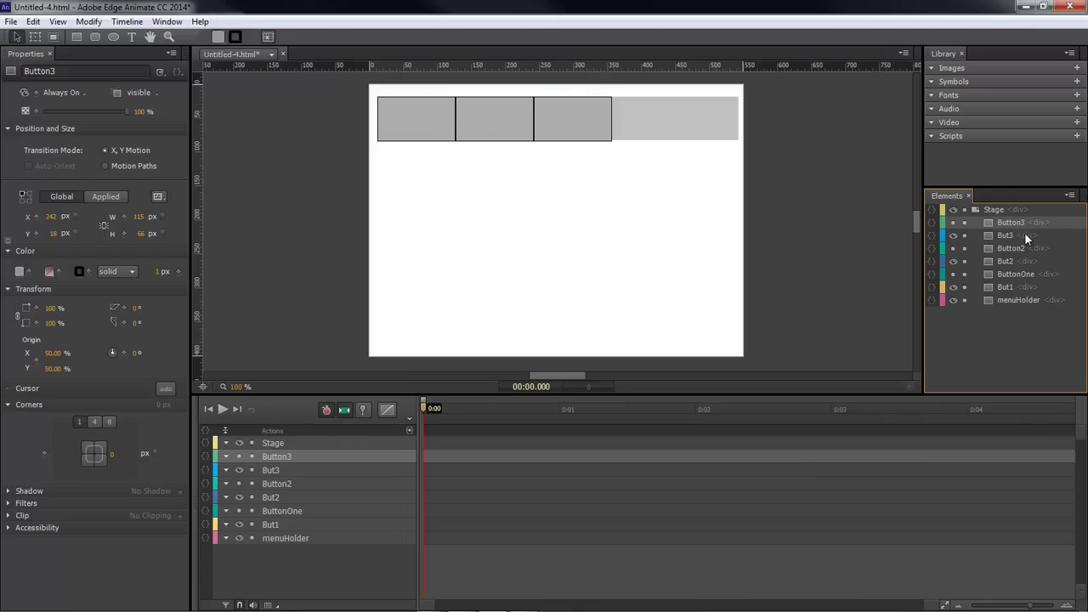
Add the text label "One" and centre it on the first button.
left_click(132, 36)
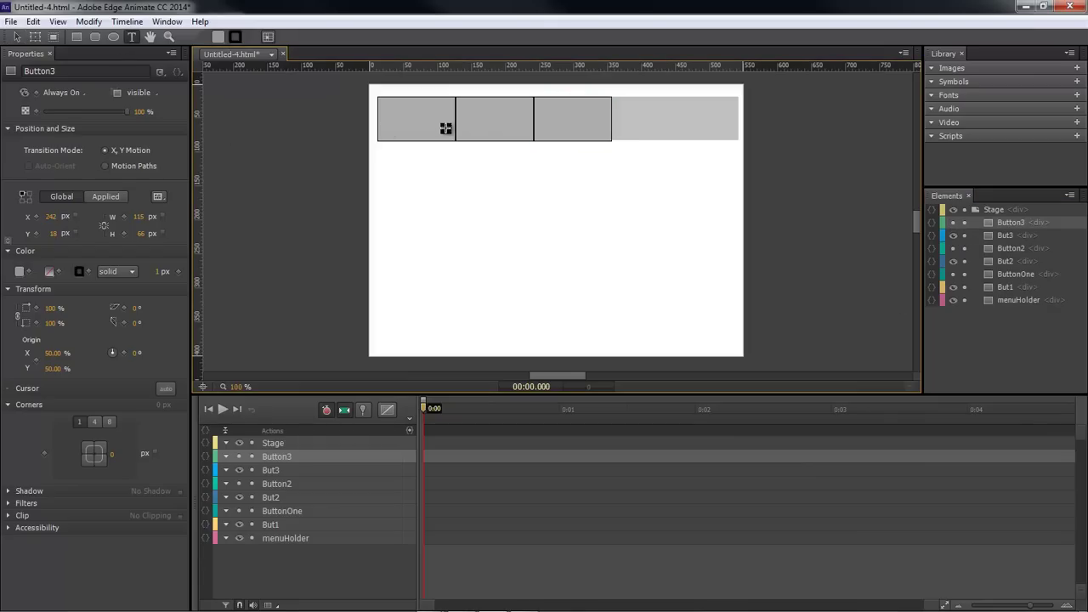
left_click(400, 120)
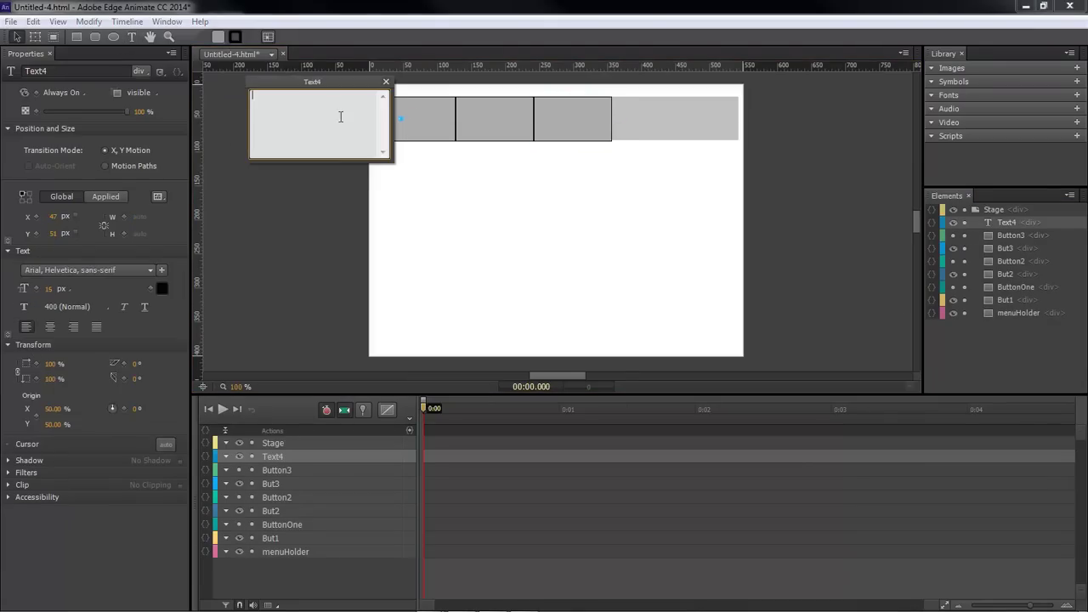
type("One")
left_click(386, 82)
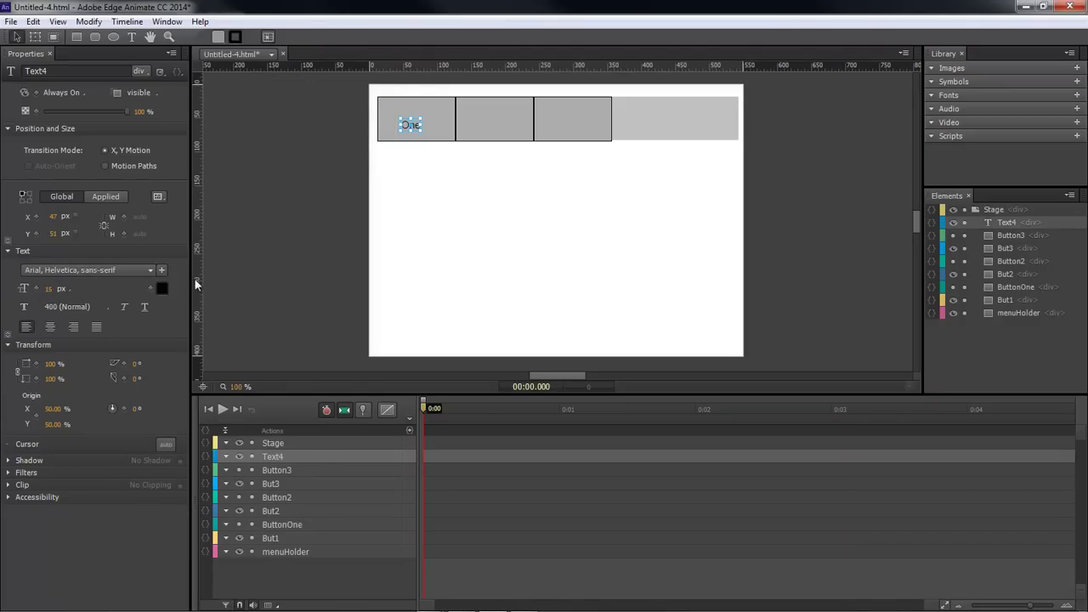
left_click_drag(412, 125, 417, 119)
Add the text label "Two" and centre it on the second button.
left_click(127, 38)
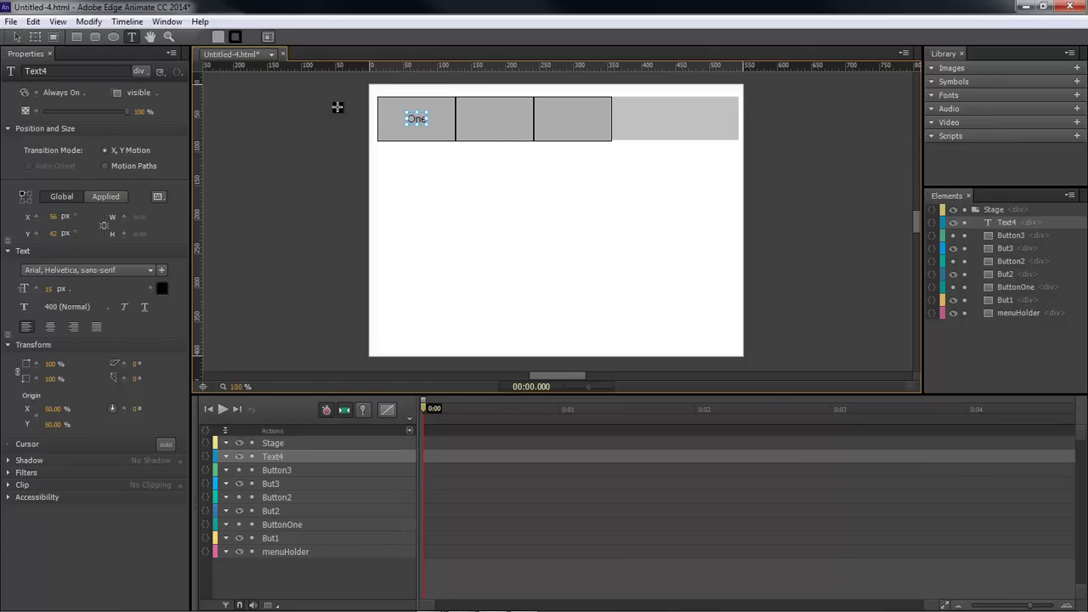
left_click(481, 117)
type("Two")
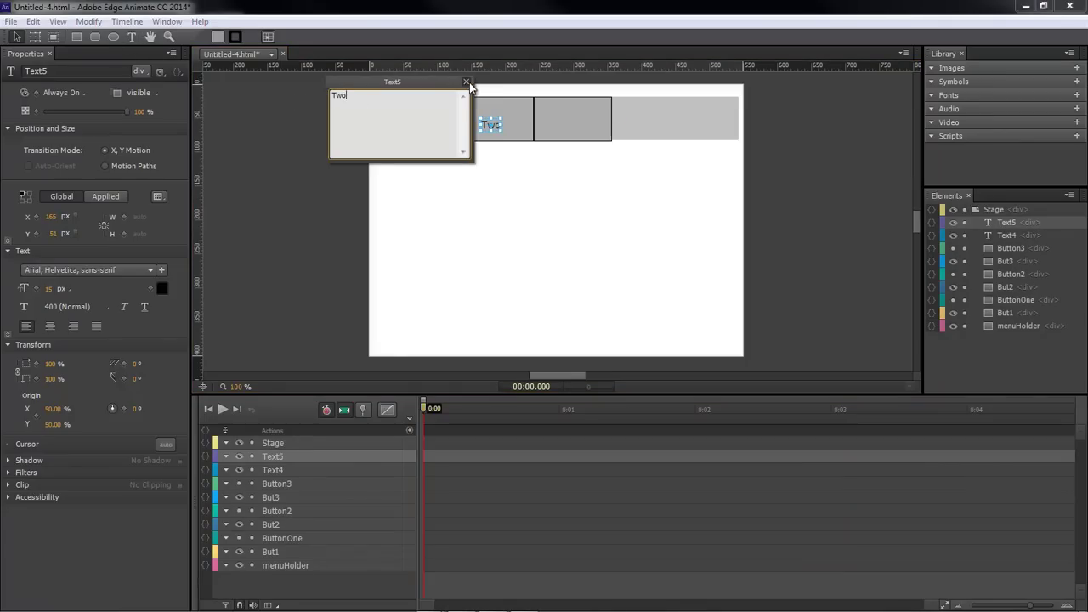
left_click(465, 83)
left_click_drag(491, 125, 495, 118)
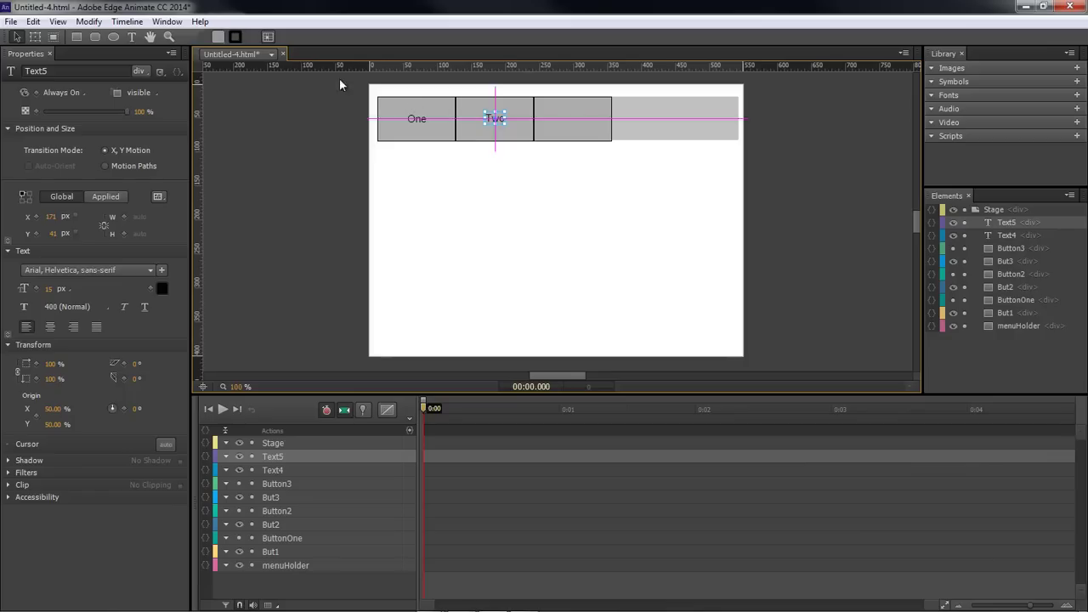
Add the text label "Three" and centre it on the third button.
left_click(132, 37)
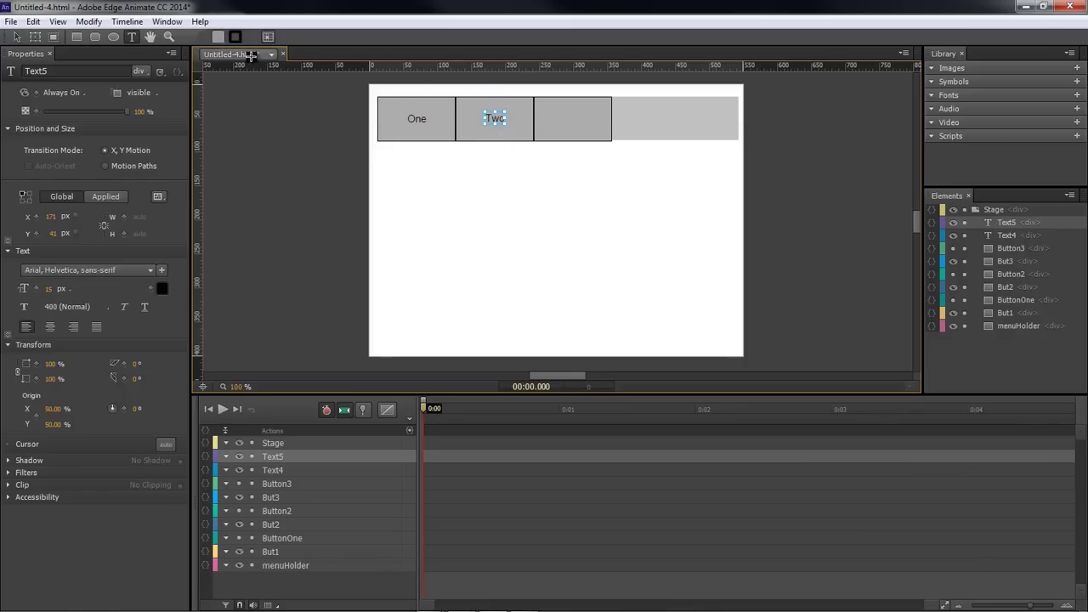
left_click(563, 120)
type("Three")
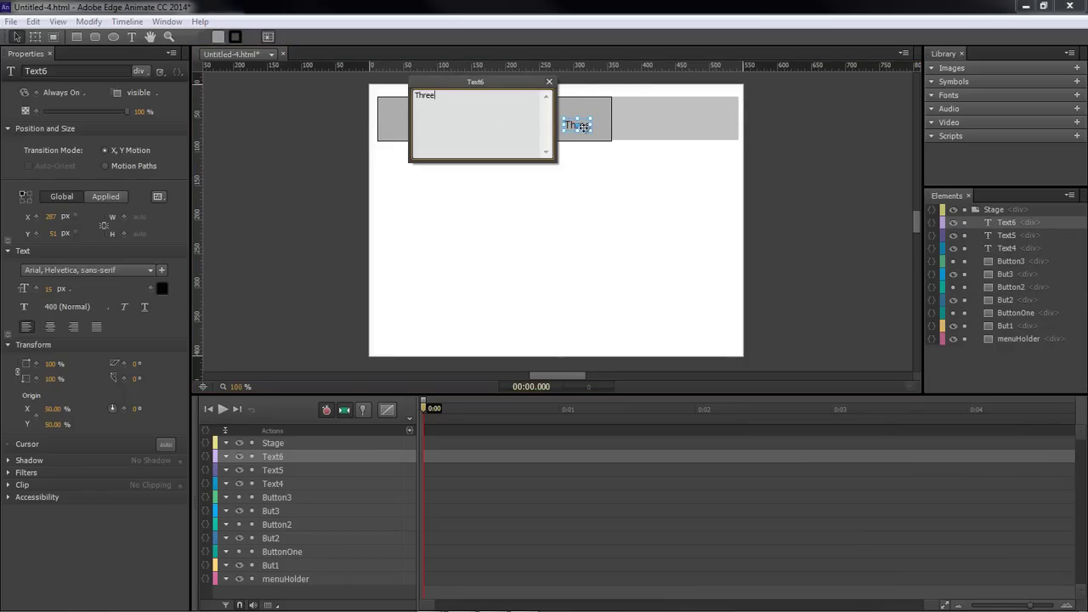
left_click(549, 81)
left_click_drag(577, 126, 575, 120)
Realign the Two and One labels to the exact centres of their buttons.
left_click(497, 120)
left_click_drag(496, 120, 495, 118)
left_click_drag(421, 121, 417, 118)
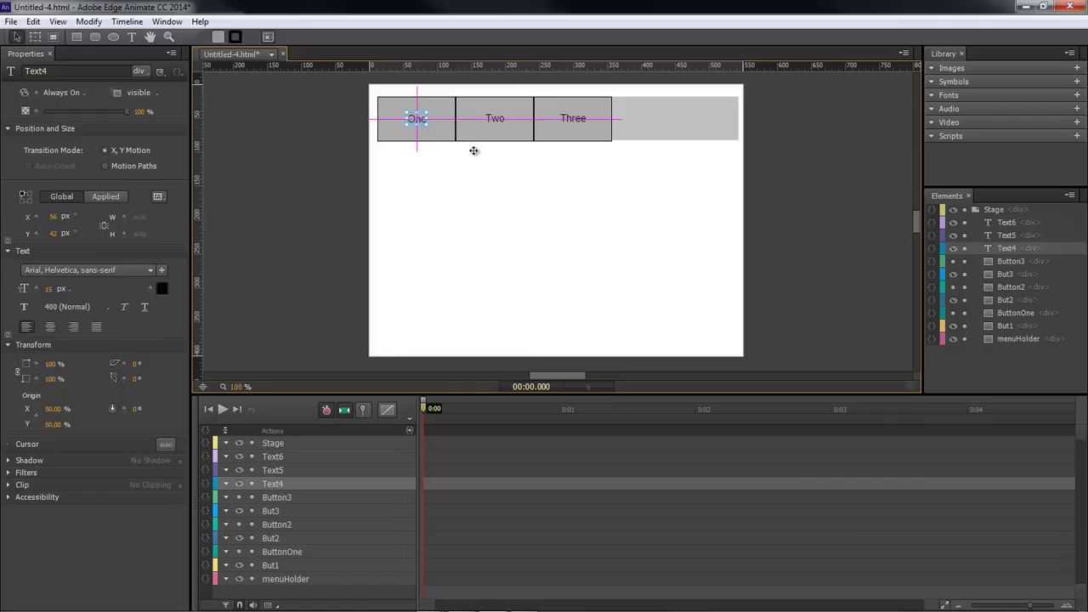
left_click(652, 185)
Rename the text elements Text4, Text5 and Text6 as Text1, Text2 and Text3.
left_click(1011, 249)
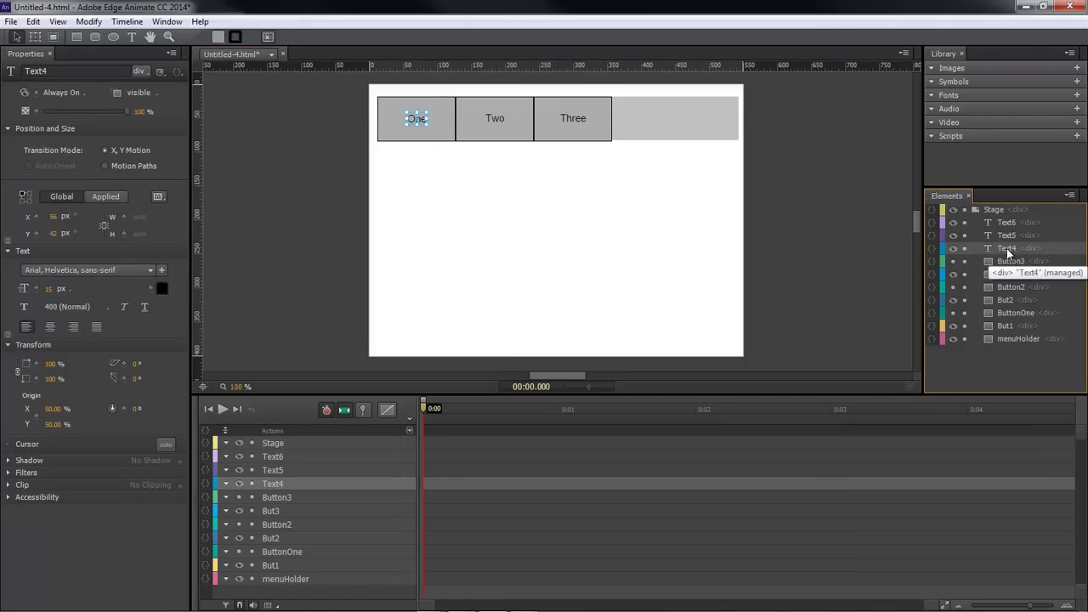
double_click(1008, 250)
left_click(1007, 248)
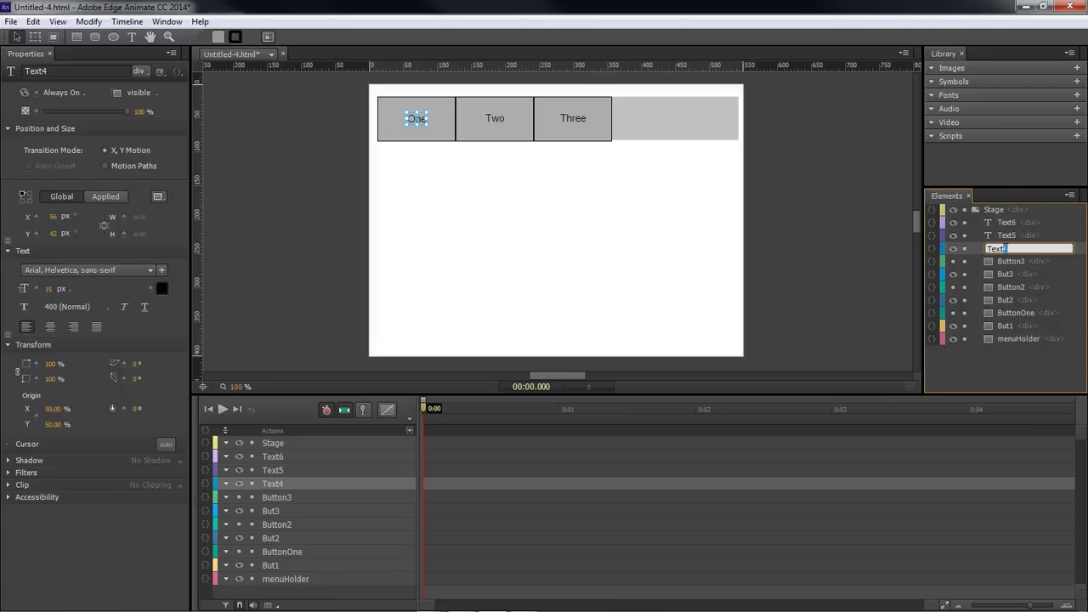
double_click(1006, 235)
left_click(1007, 236)
key("BackSpace")
type("2")
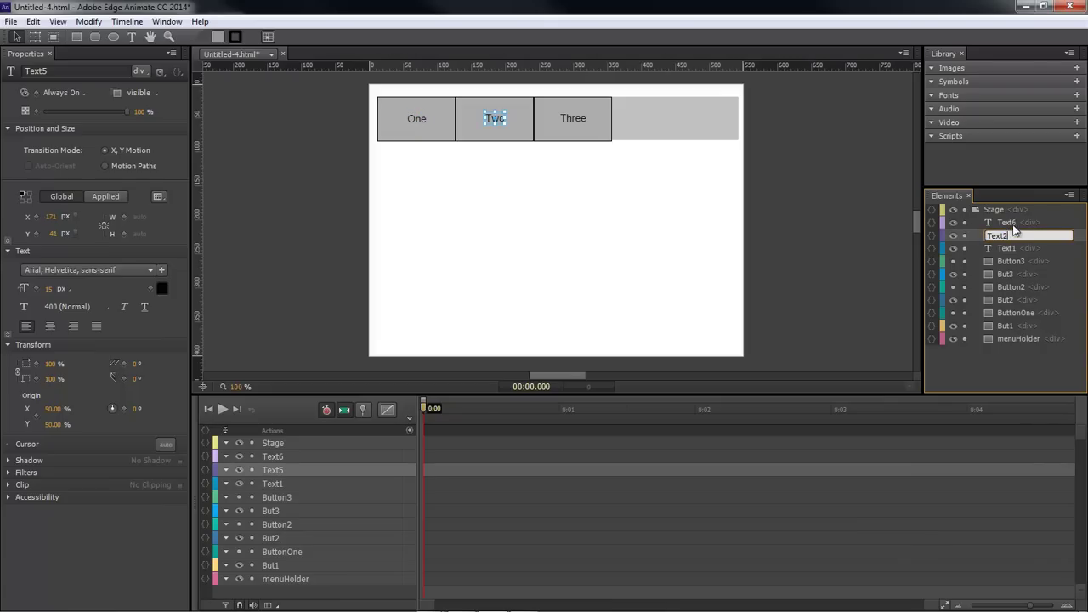
double_click(1007, 222)
left_click(1007, 222)
key("BackSpace")
type("3")
Nest Text1 inside But1, Text2 inside But2 and Text3 inside But3 in the element hierarchy.
left_click(1064, 248)
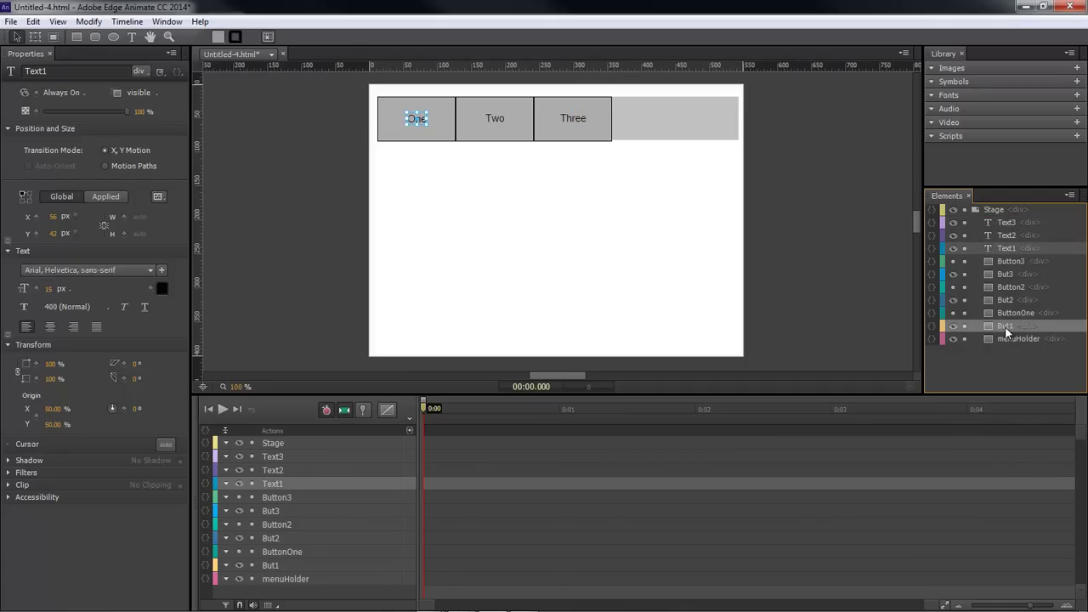
left_click_drag(1006, 247, 1005, 327)
left_click(1007, 236)
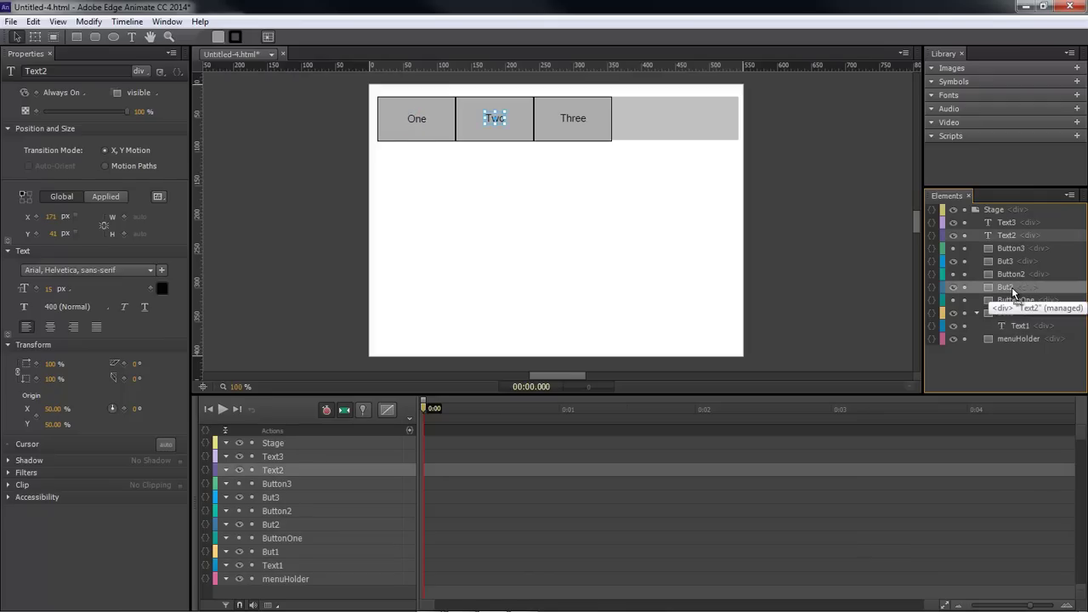
left_click_drag(1011, 287, 1018, 252)
left_click(1007, 222)
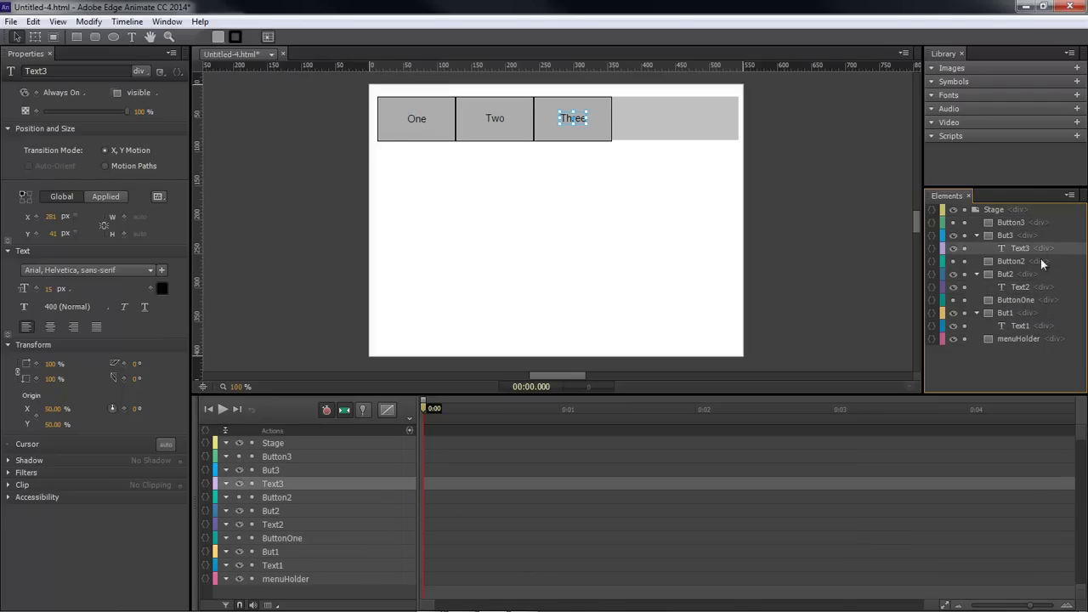
left_click(566, 189)
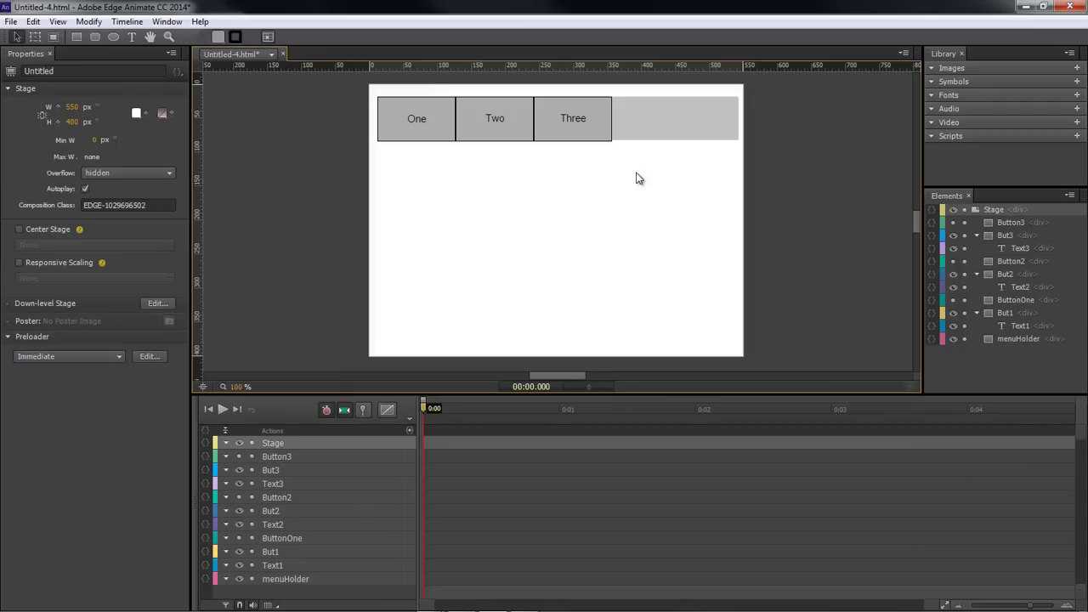
Make the hidden elements ButtonOne, Button2 and Button3 visible again.
left_click(953, 249)
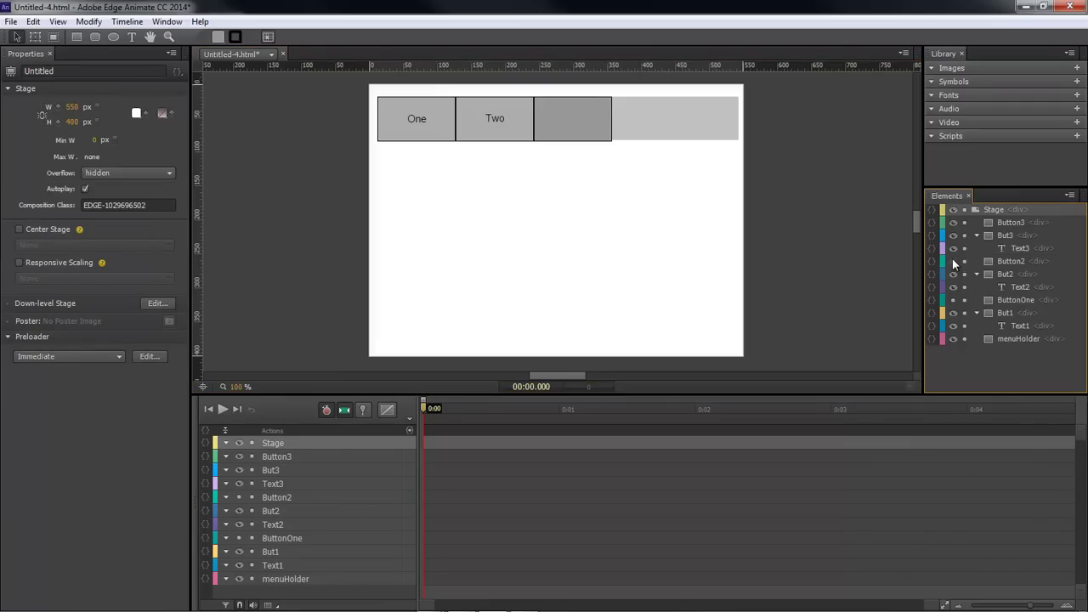
left_click(953, 288)
left_click(953, 325)
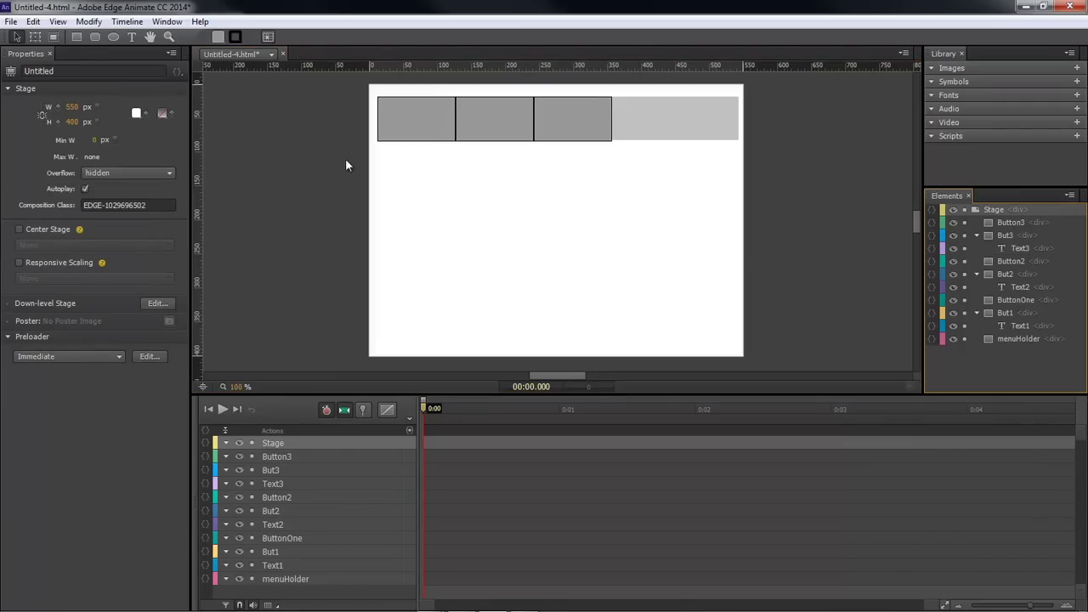
Set the opacity of ButtonOne, Button2 and Button3 to 0%.
left_click(425, 122)
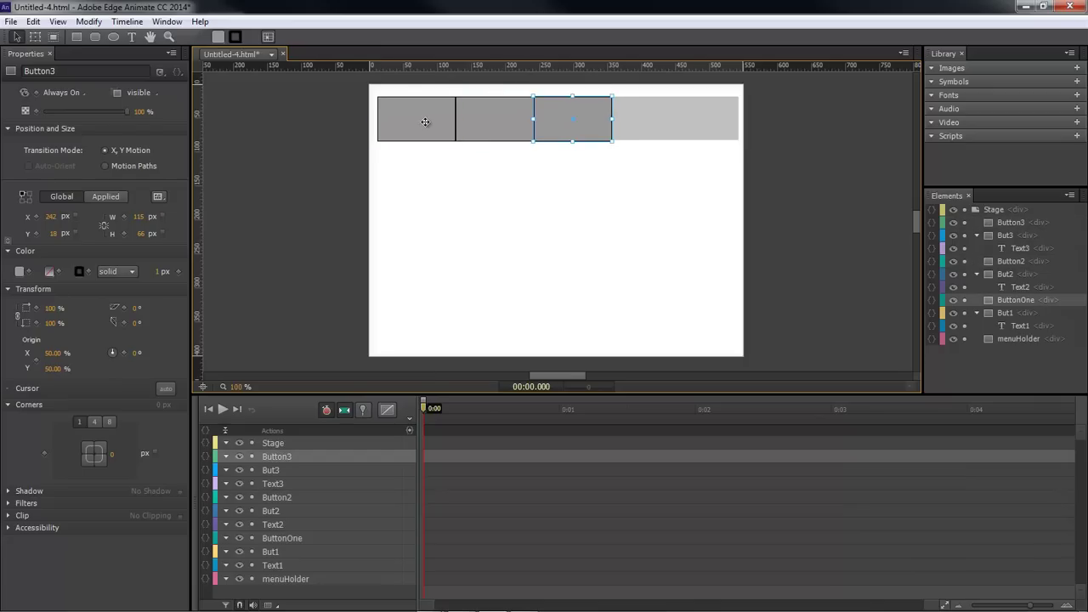
left_click_drag(126, 111, 8, 118)
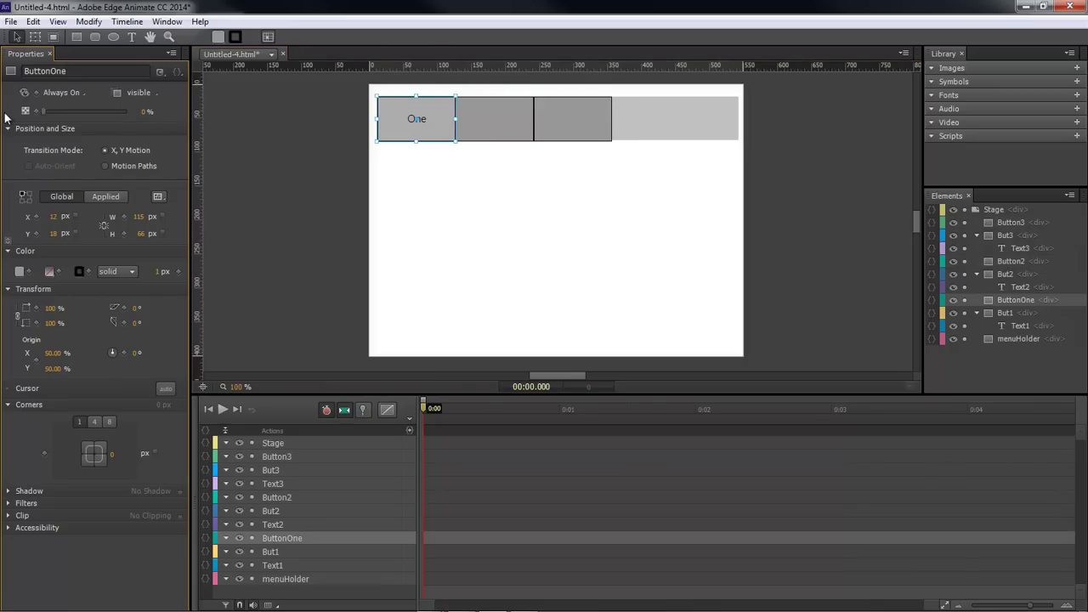
left_click(476, 121)
left_click_drag(129, 111, 12, 118)
left_click(565, 119)
left_click(600, 170)
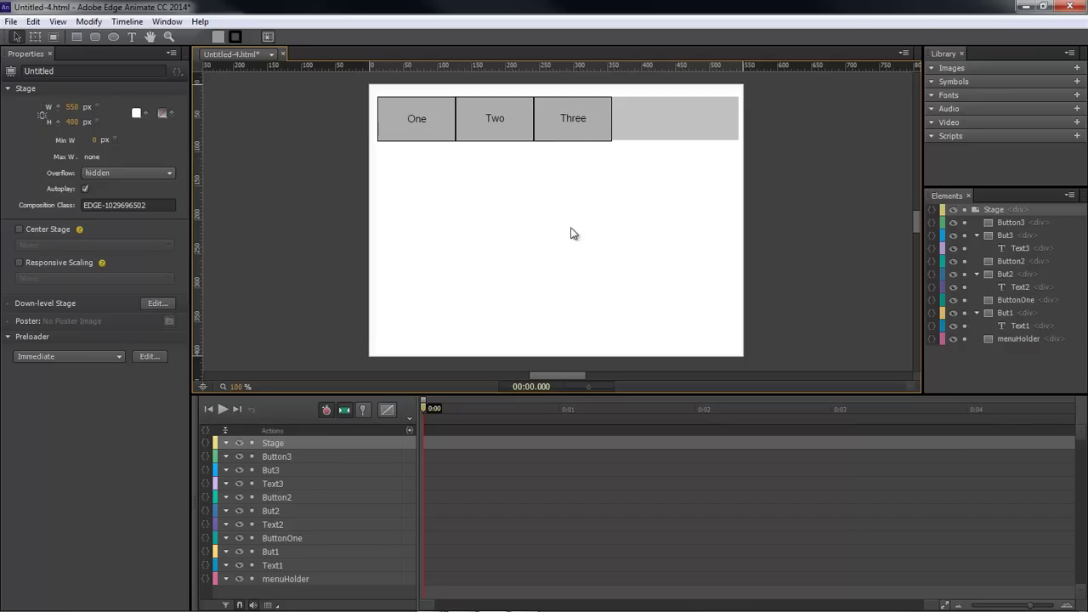
Add a timeline trigger at 0 ms that stops playback of the Stage.
left_click(408, 430)
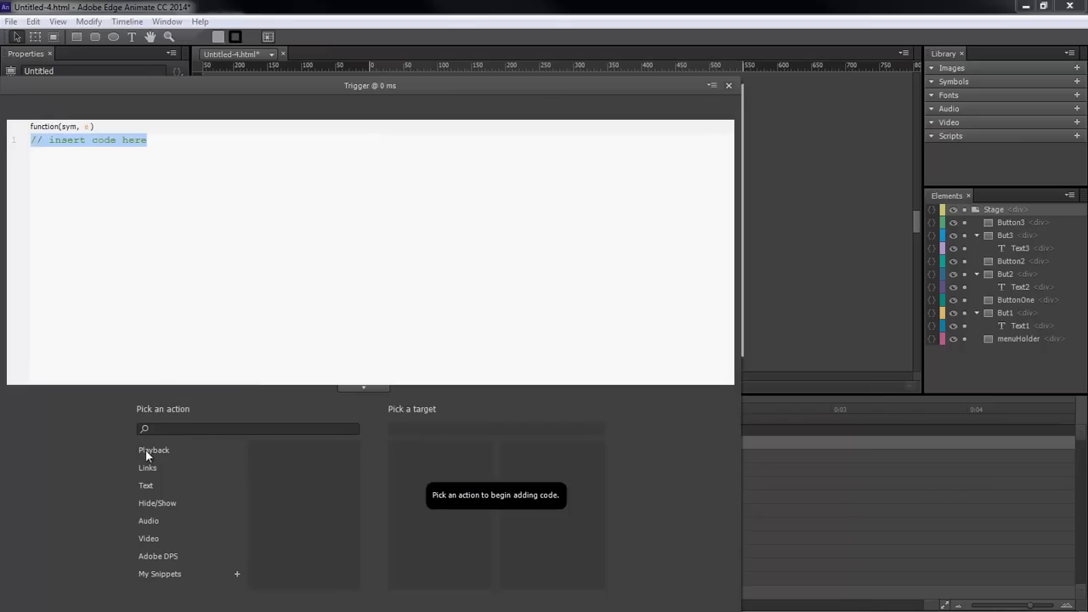
left_click(147, 452)
left_click(302, 488)
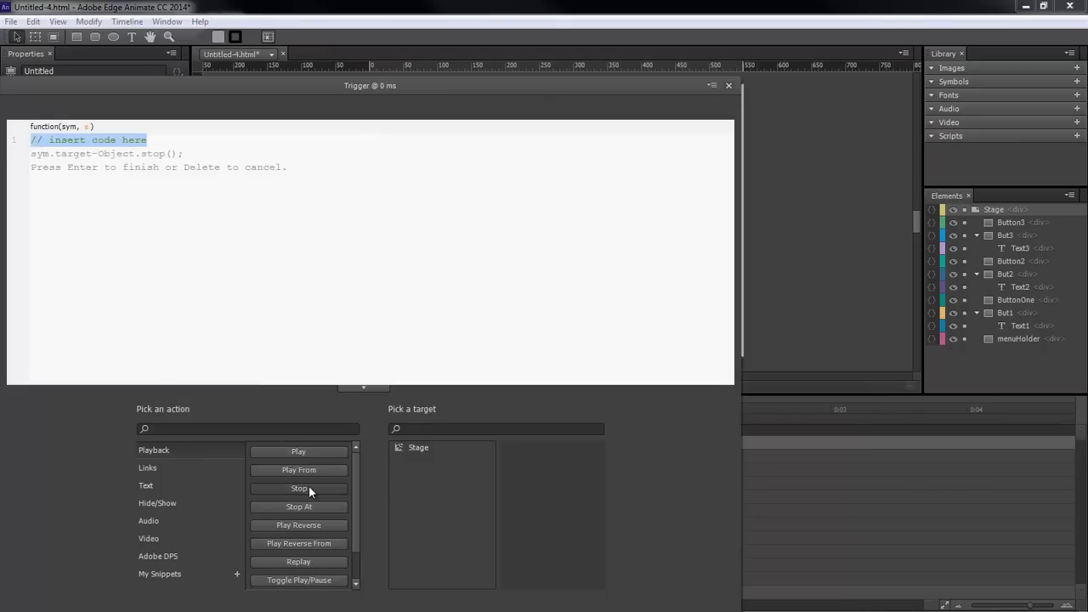
left_click(414, 448)
left_click(728, 85)
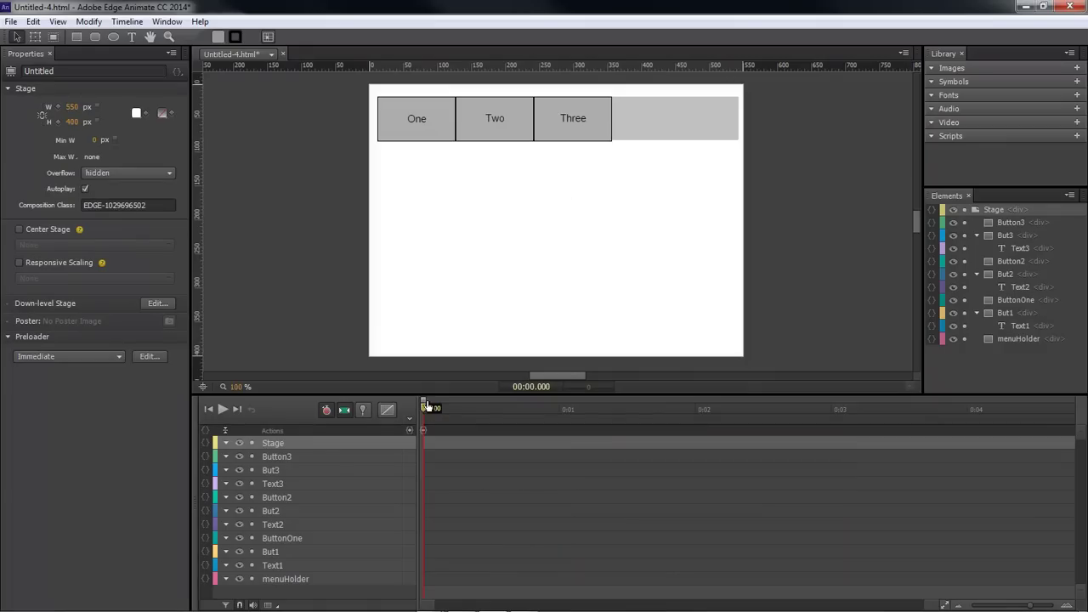
Animate But1's background colour to rgba(132,122,122,1.00) between 0.25 s and 0.75 s on the timeline.
left_click_drag(424, 409, 461, 415)
left_click(281, 538)
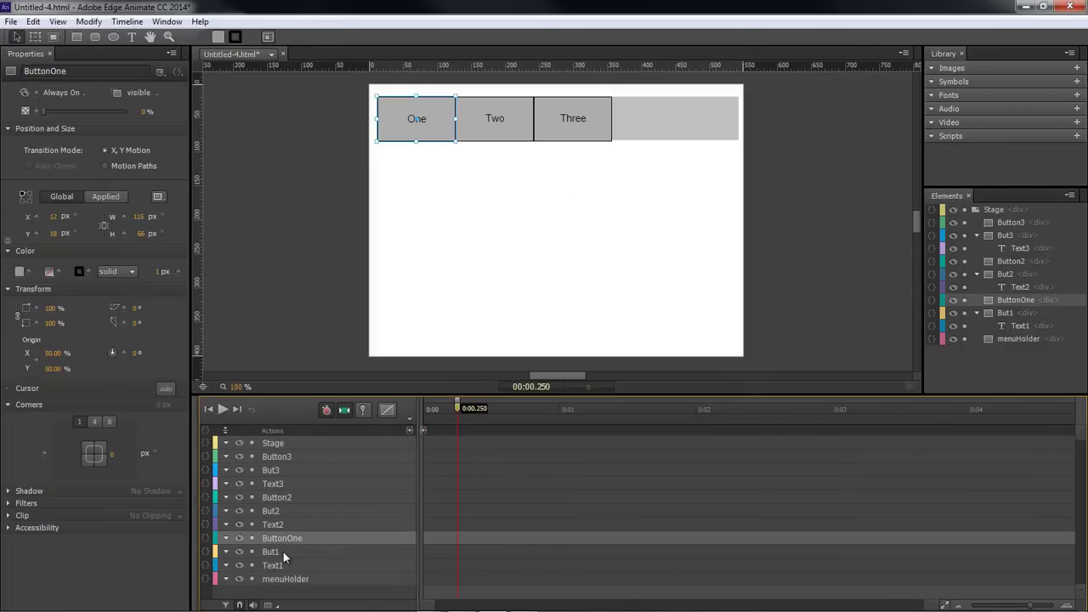
left_click(275, 552)
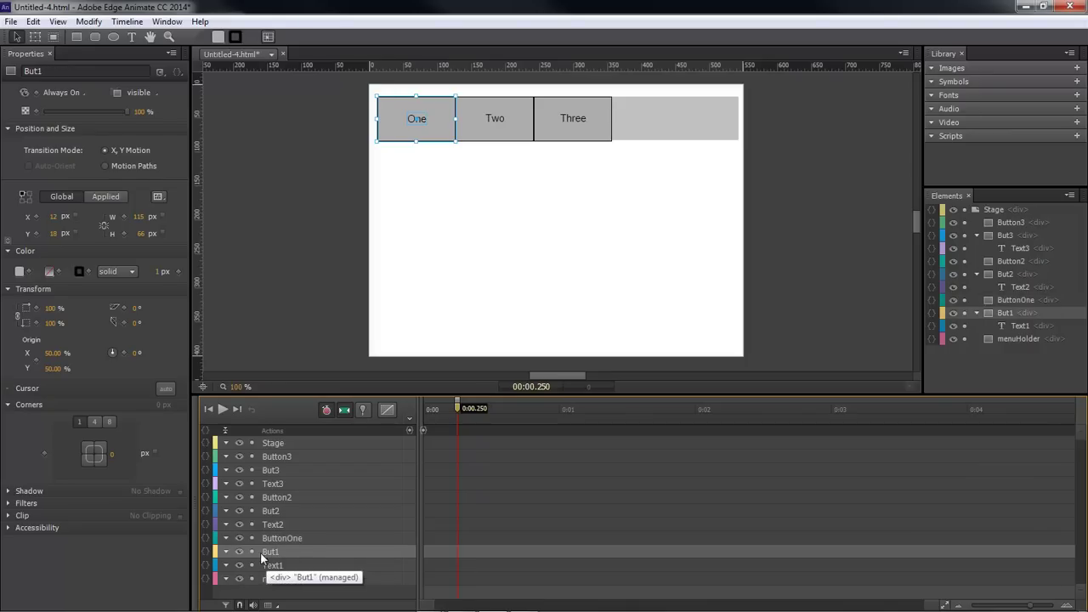
left_click(284, 537)
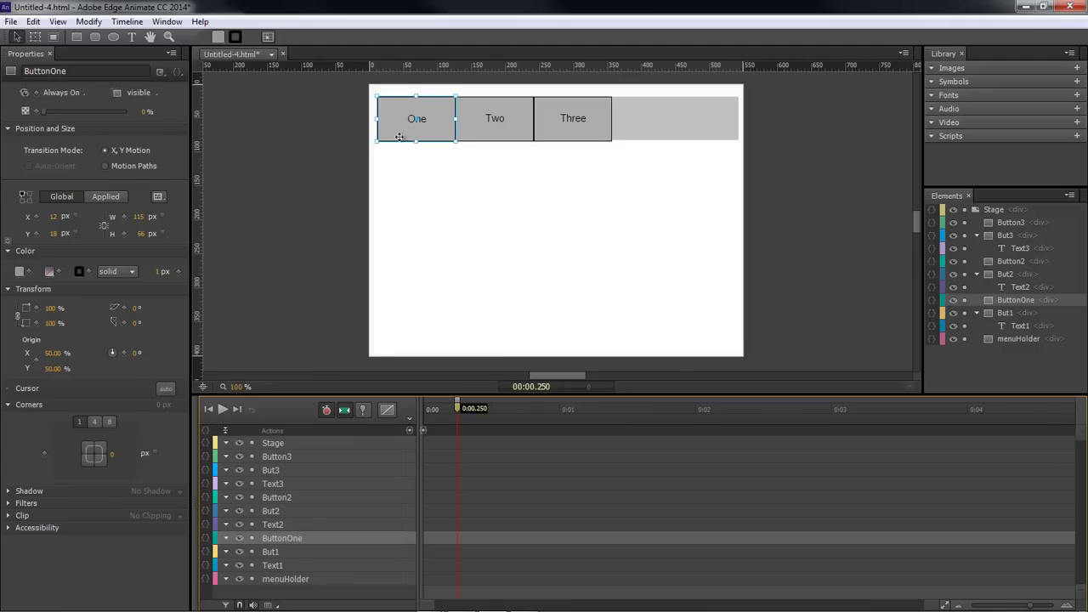
left_click(271, 553)
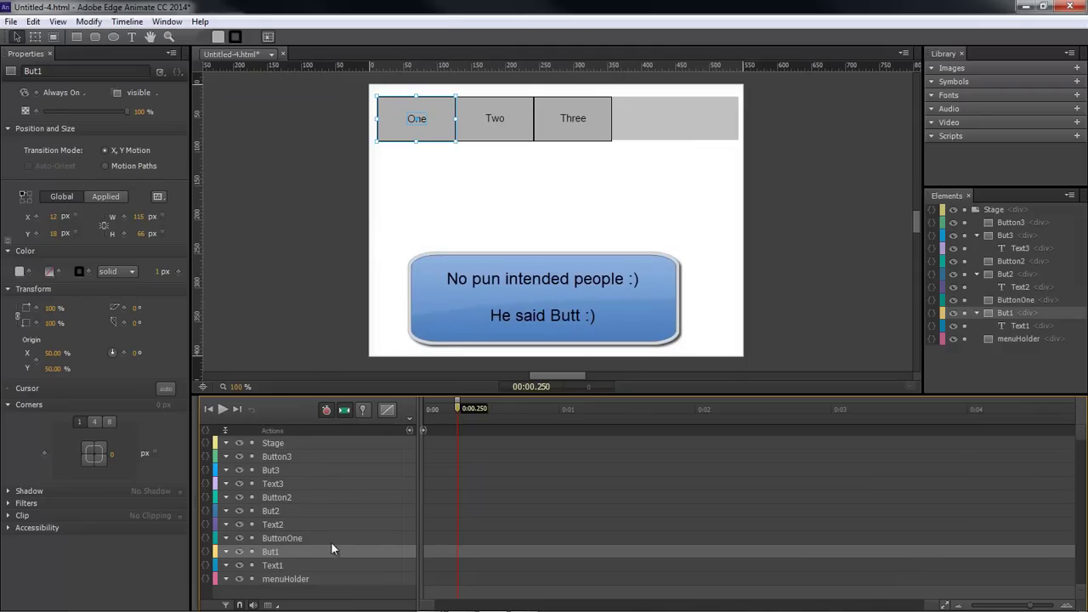
left_click_drag(459, 410, 527, 413)
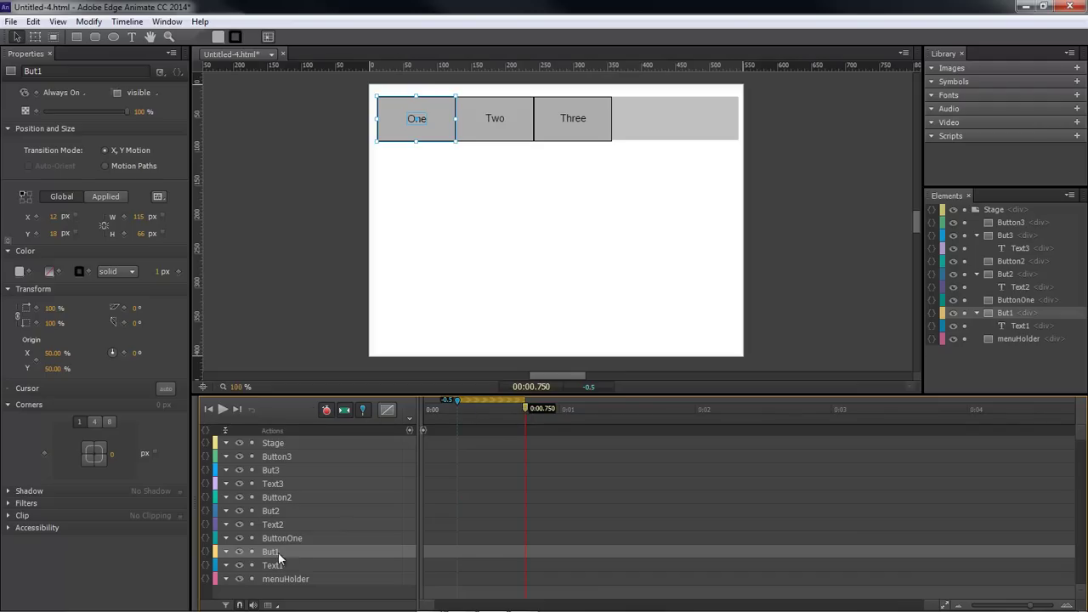
left_click(19, 271)
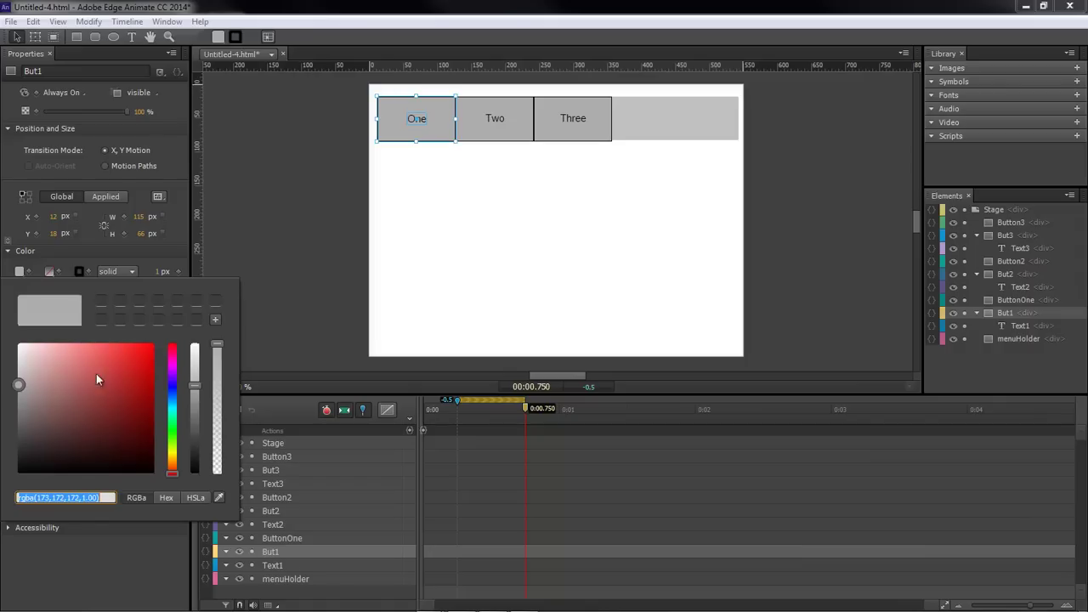
left_click_drag(19, 391, 29, 411)
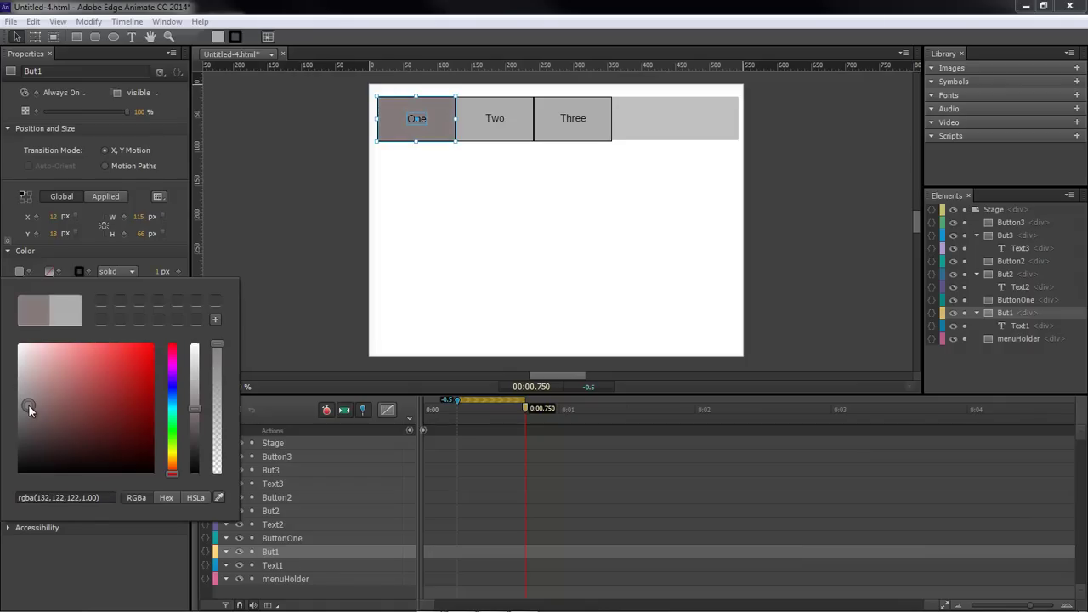
left_click(285, 270)
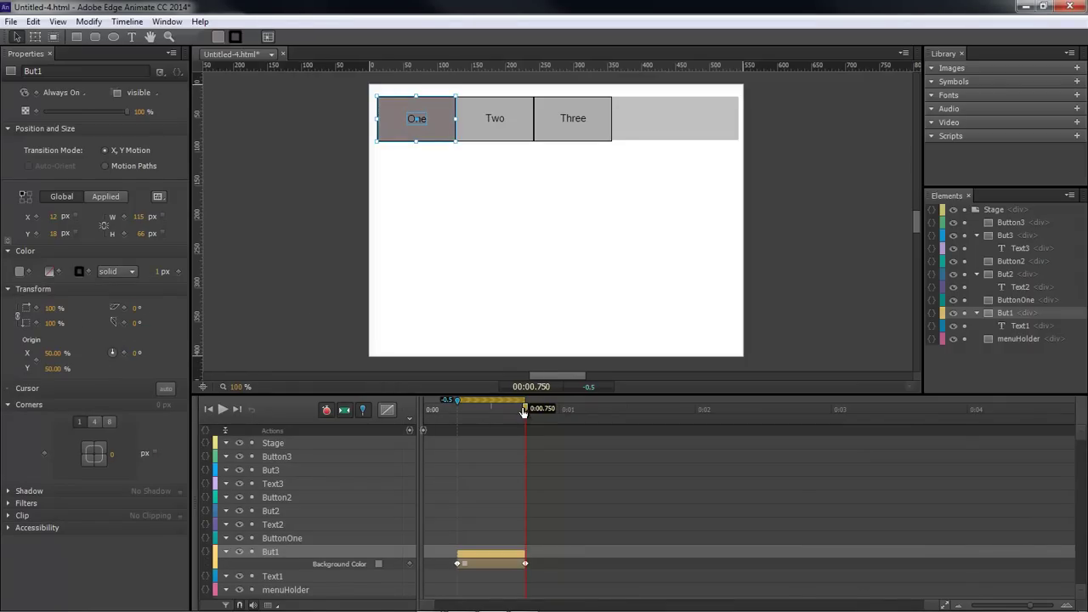
Animate But1's background colour back to rgba(173,172,172,1.00) between 1 s and 1.75 s on the timeline.
left_click_drag(525, 409, 663, 411)
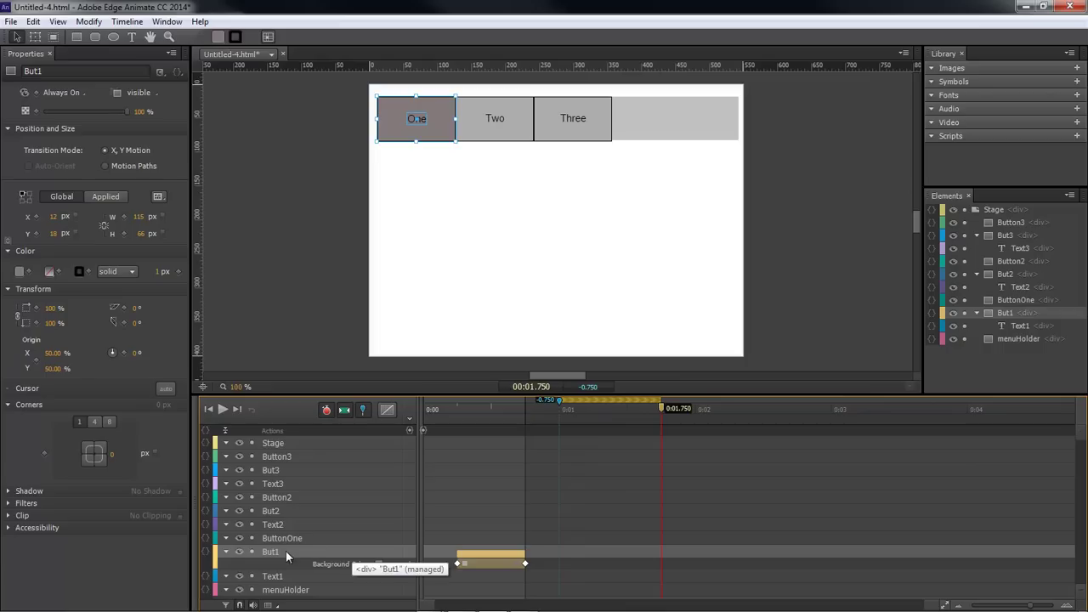
left_click_drag(662, 411, 460, 416)
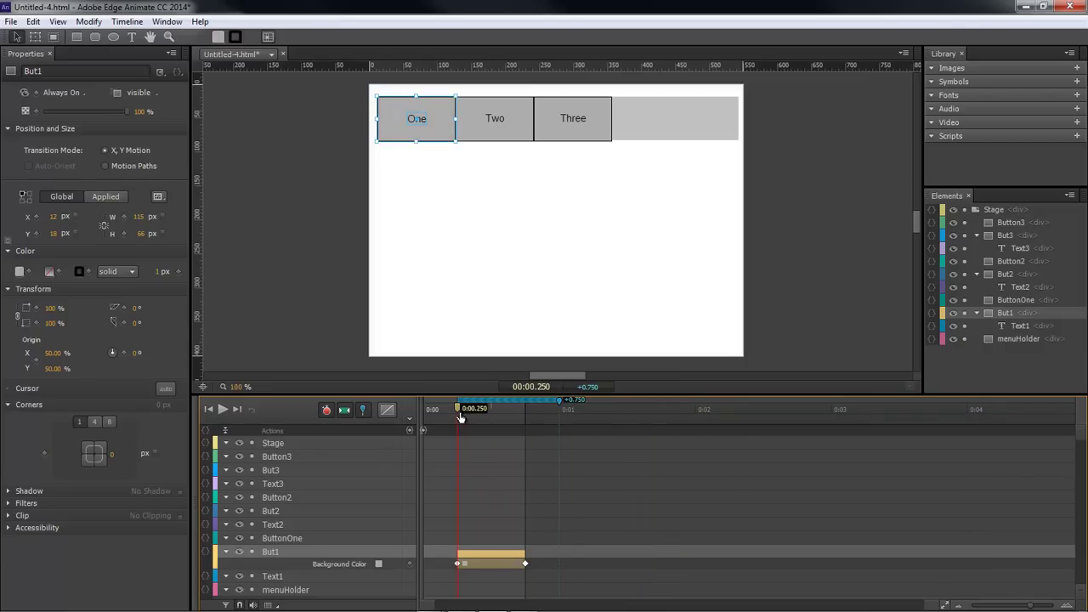
left_click(19, 271)
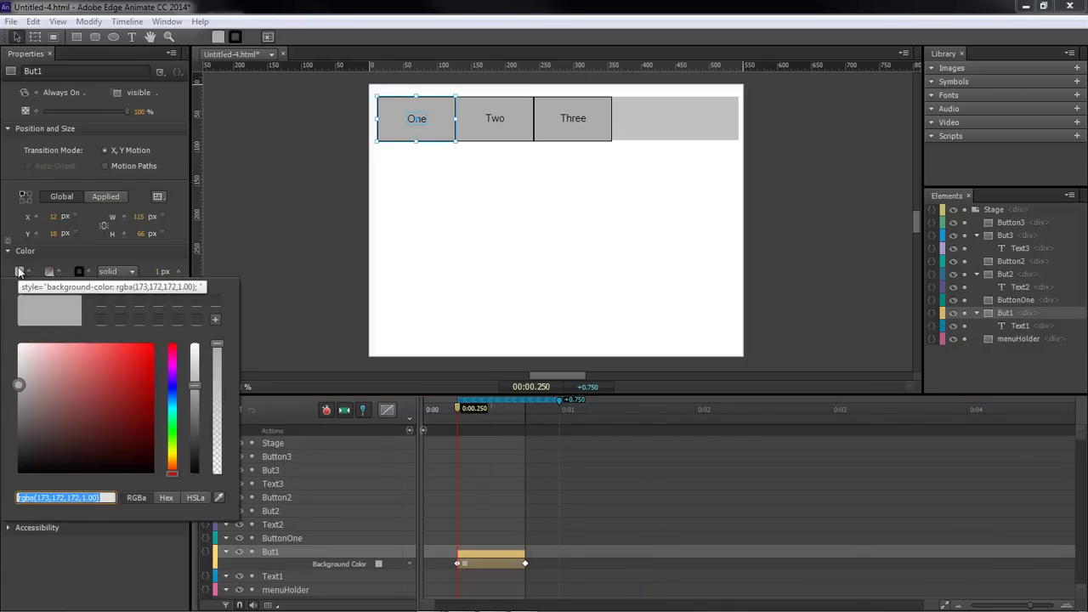
left_click(298, 271)
left_click_drag(550, 409, 664, 411)
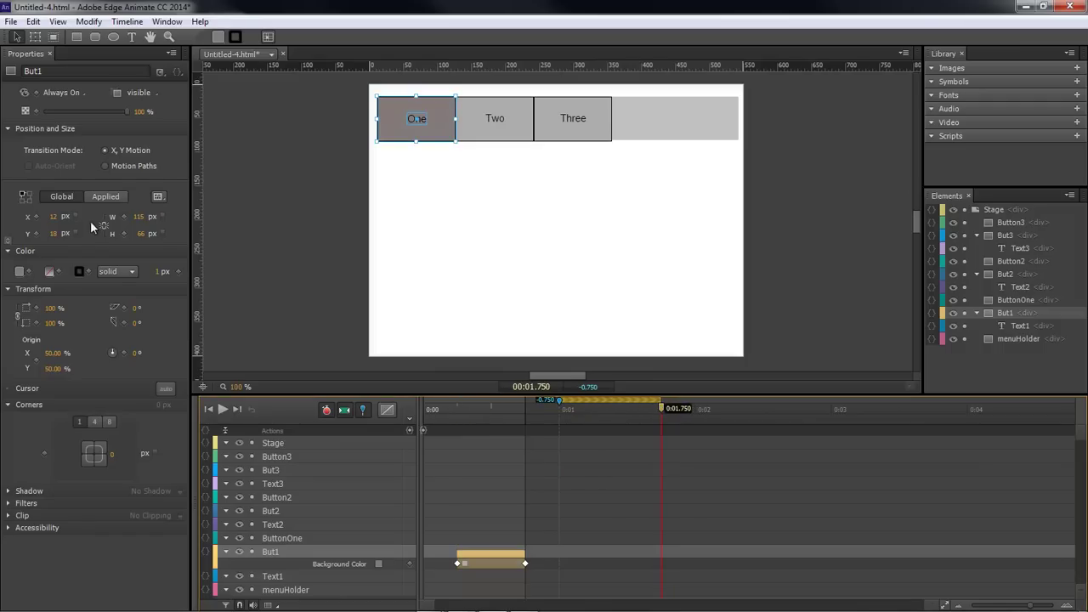
left_click(20, 272)
left_click(34, 308)
left_click(343, 226)
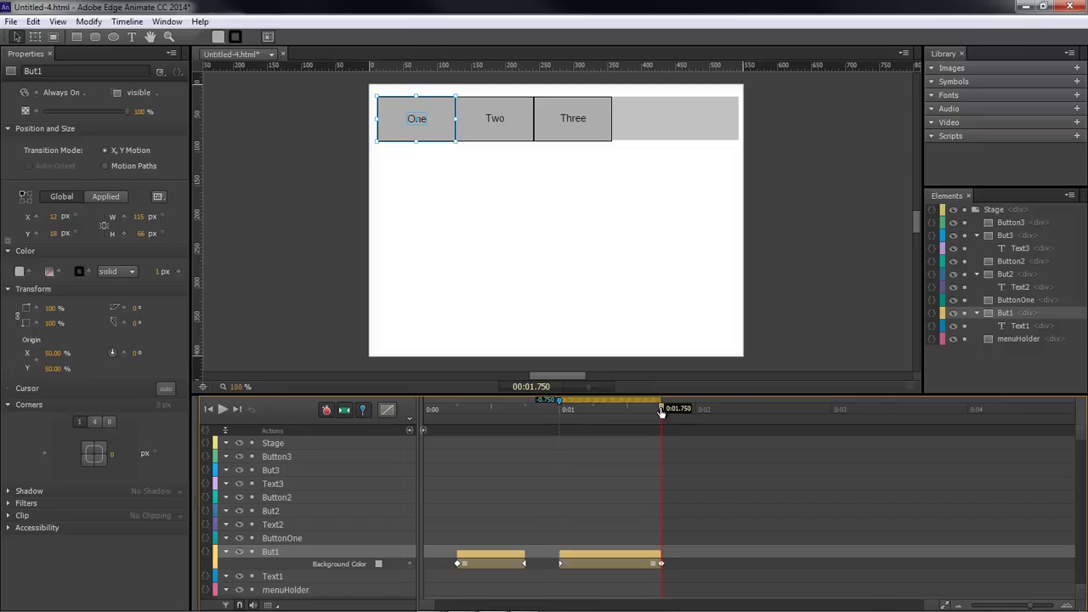
left_click_drag(661, 410, 508, 409)
left_click_drag(426, 411, 653, 419)
Shift But1's second colour transition to run from 1.155 s to 1.905 s and extend the first one to end at 1 s.
left_click(587, 556)
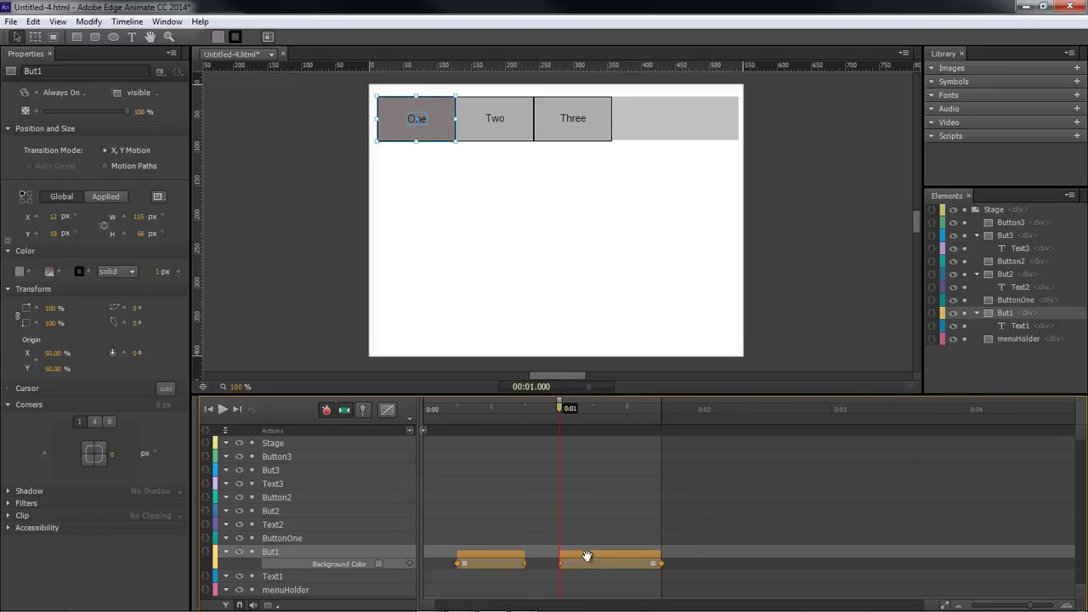
left_click(687, 587)
left_click(577, 557)
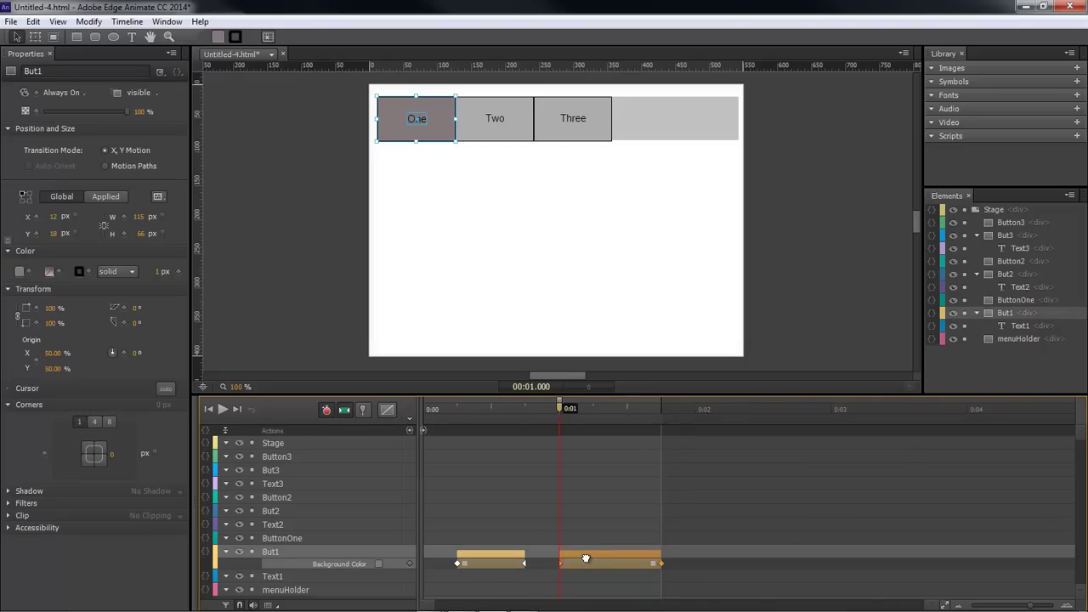
left_click_drag(577, 557, 595, 559)
left_click_drag(523, 565, 558, 564)
left_click(583, 526)
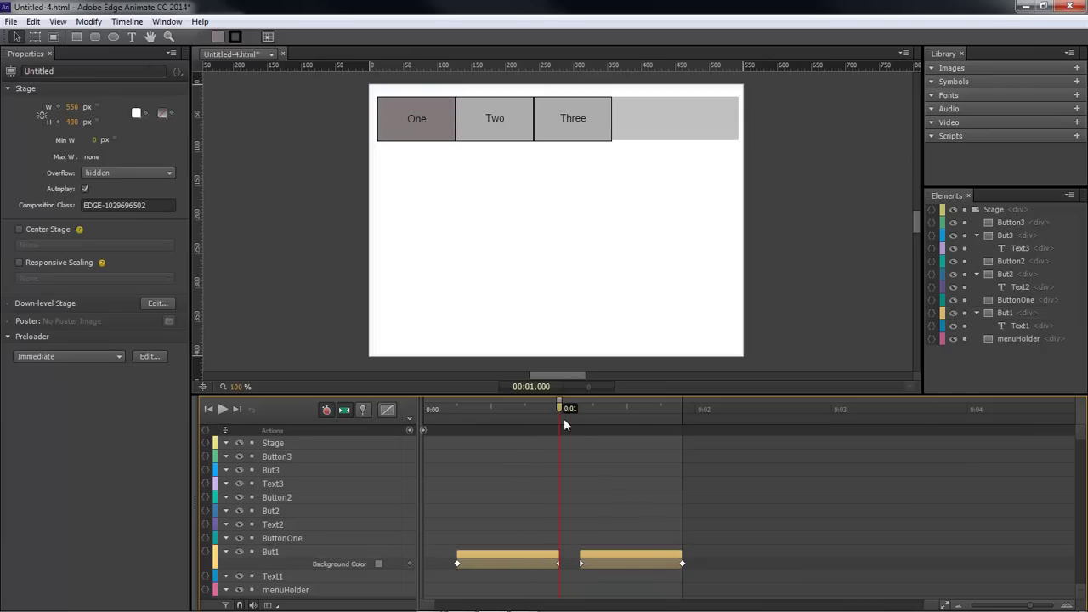
Add timeline triggers at the ends of But1's two colour transitions, at 1 s and 1.905 s.
mouse_move(559, 410)
left_mouse_down()
mouse_move(460, 411)
mouse_move(569, 421)
mouse_move(561, 415)
left_mouse_up()
key("ctrl+t")
left_click_drag(559, 409, 681, 412)
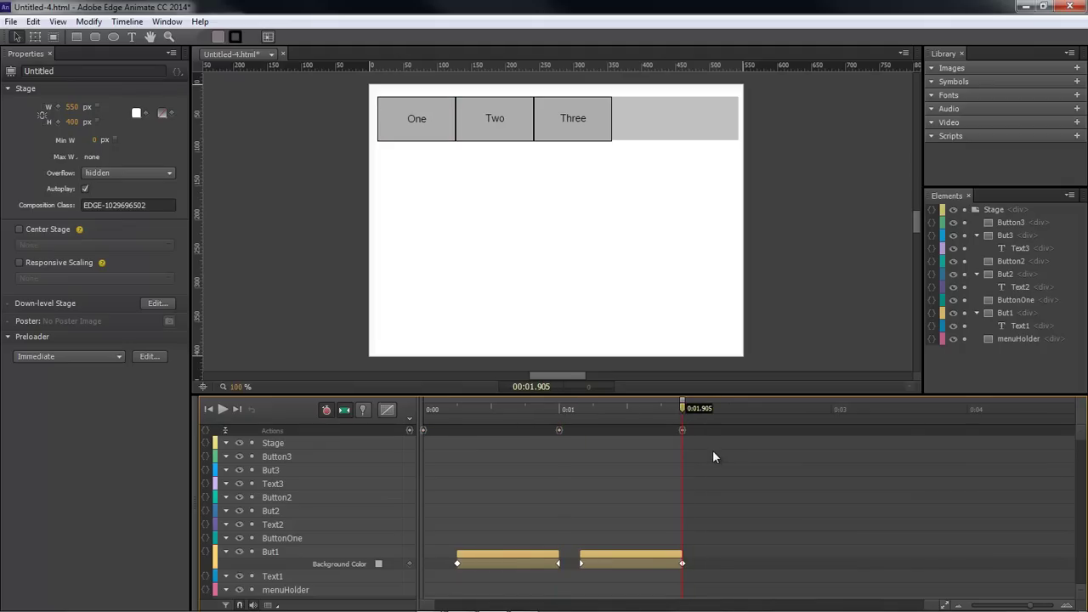
Insert the timeline labels OneIn at 0.25 s and OneOut at 1.155 s, where But1's two transitions start.
left_click_drag(682, 409, 456, 411)
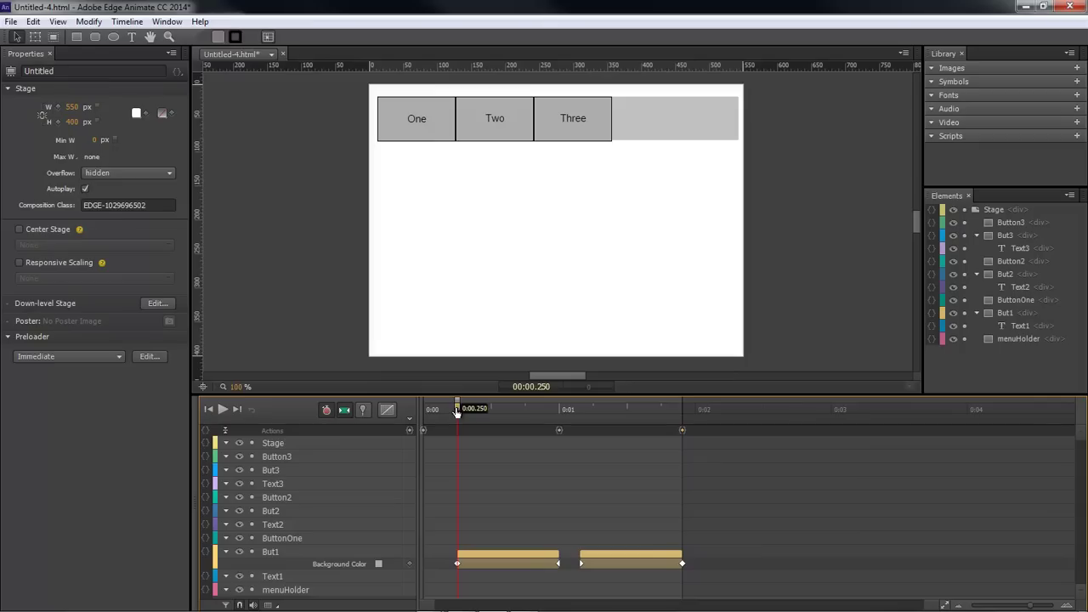
key("ctrl+l")
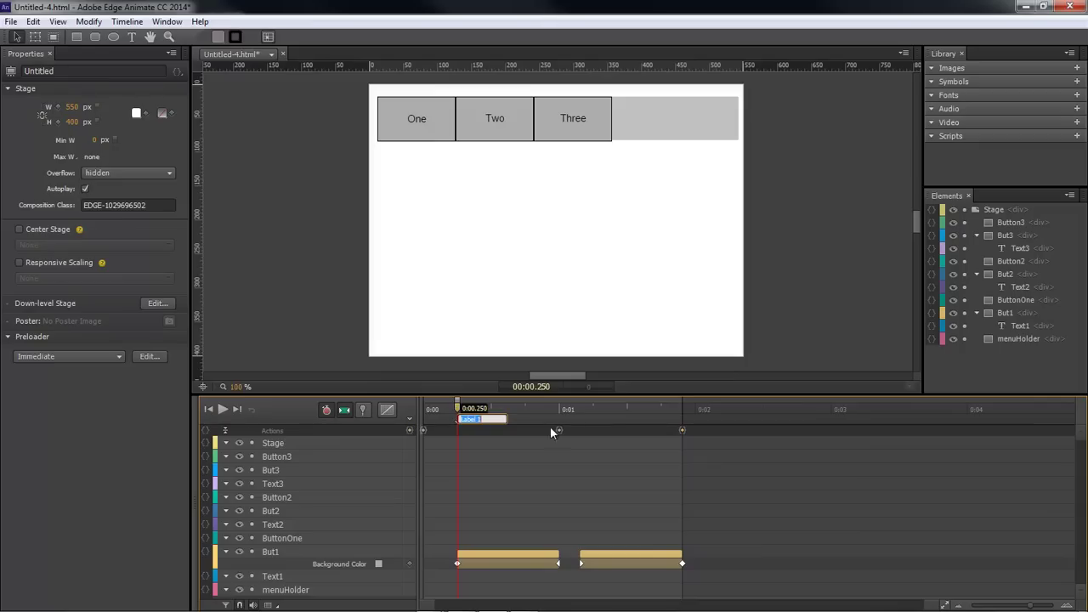
type("OneIn")
left_click_drag(476, 409, 576, 411)
left_click(408, 420)
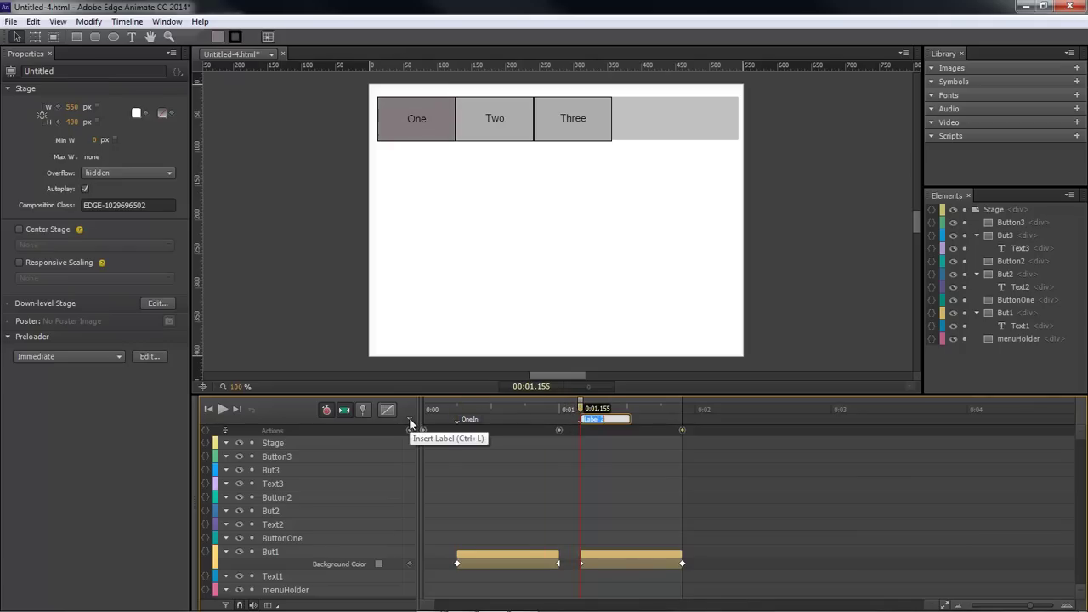
type("OneOut")
key("Return")
left_click_drag(510, 410, 459, 411)
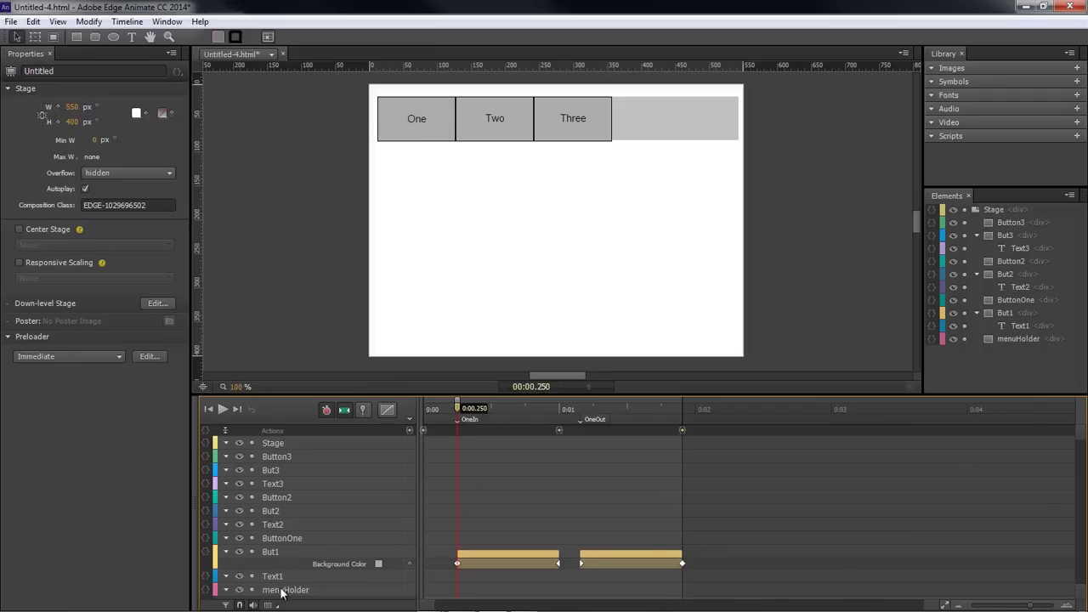
Give ButtonOne a mouseover action that plays the Stage timeline from the label 'OneIn'.
left_click(291, 538)
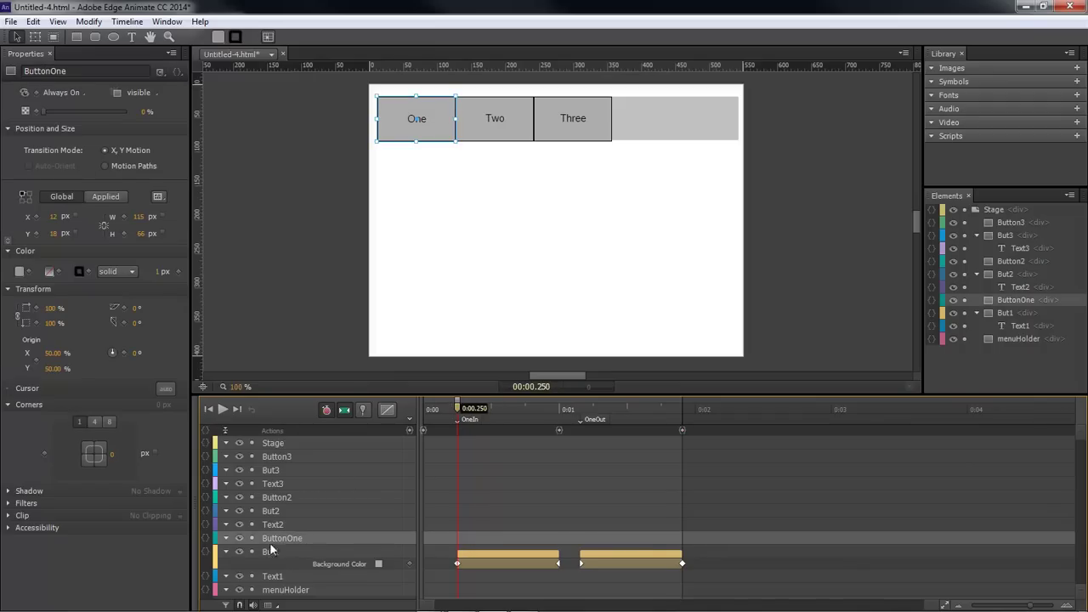
left_click(207, 538)
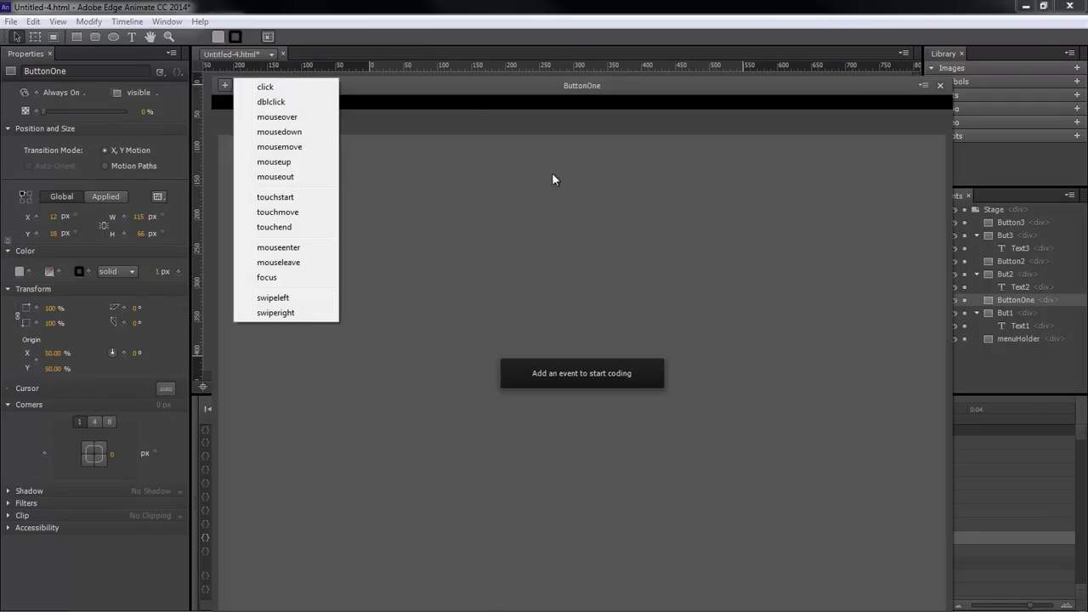
left_click(286, 119)
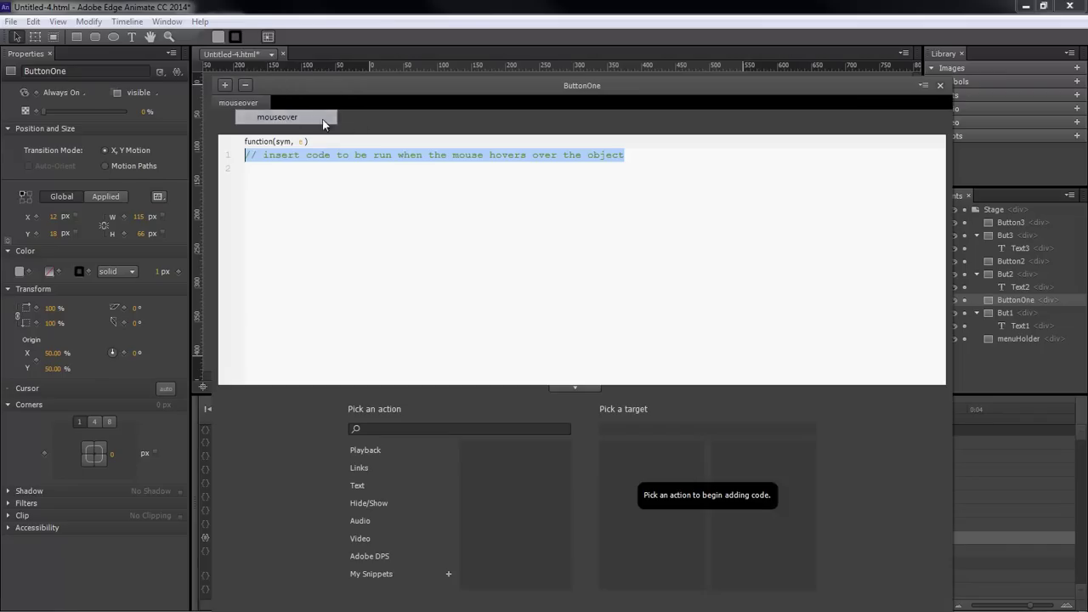
left_click(363, 452)
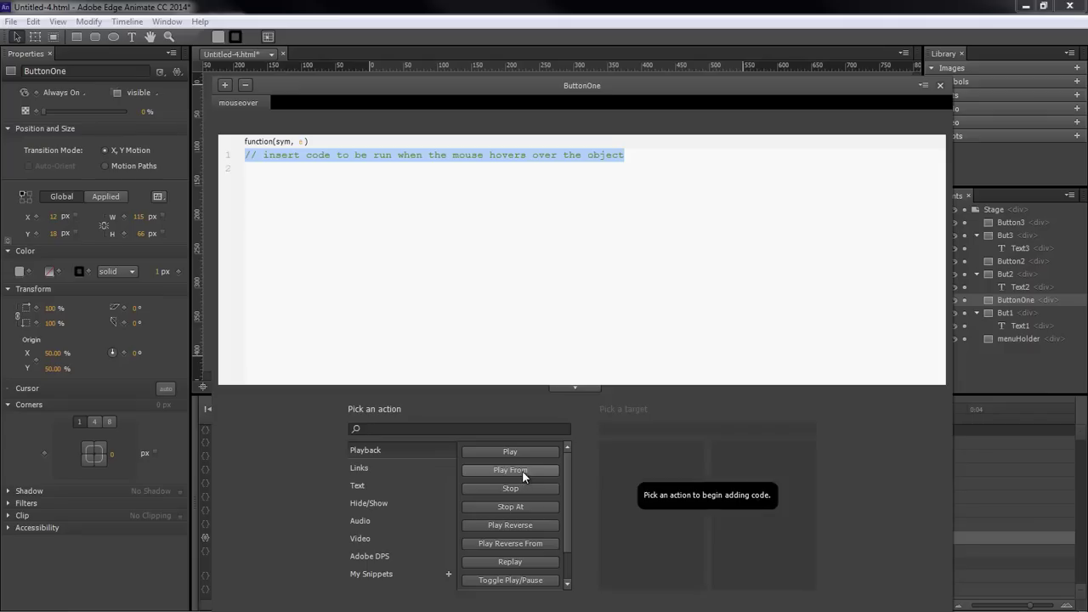
left_click(520, 470)
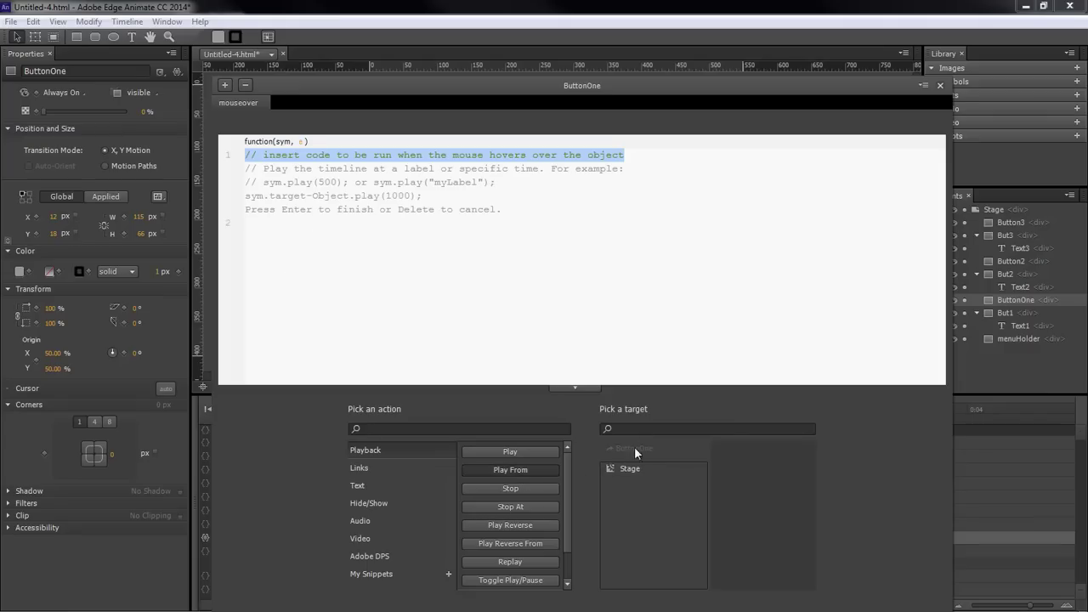
left_click(627, 469)
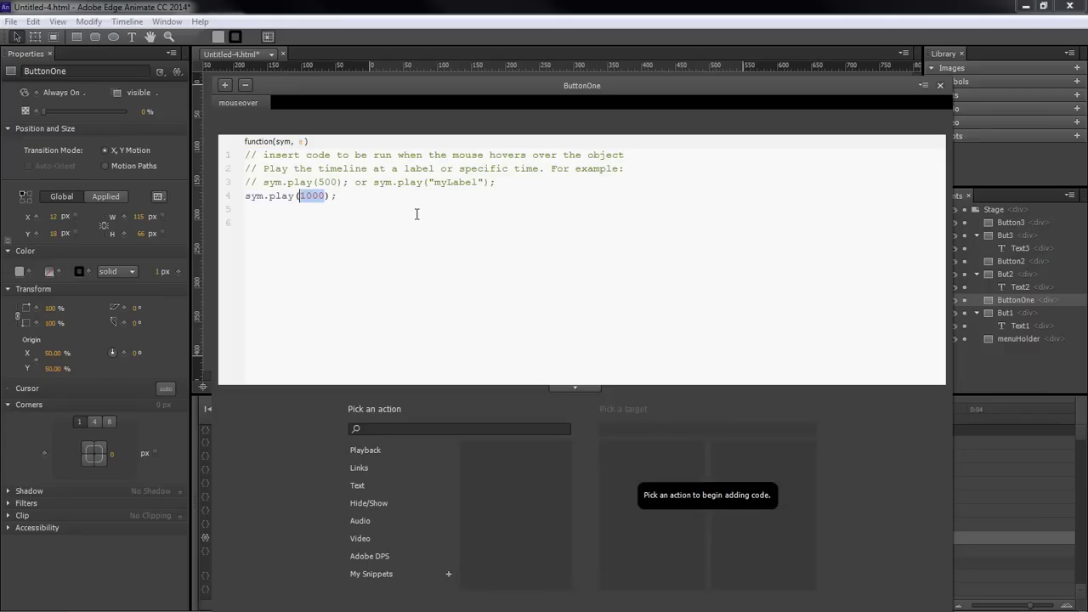
type("'OneIn'")
Reuse the play code in a mouseout action for ButtonOne as sym.play('OneOut'); and close the code editor.
left_click_drag(378, 193, 141, 198)
key("ctrl+c")
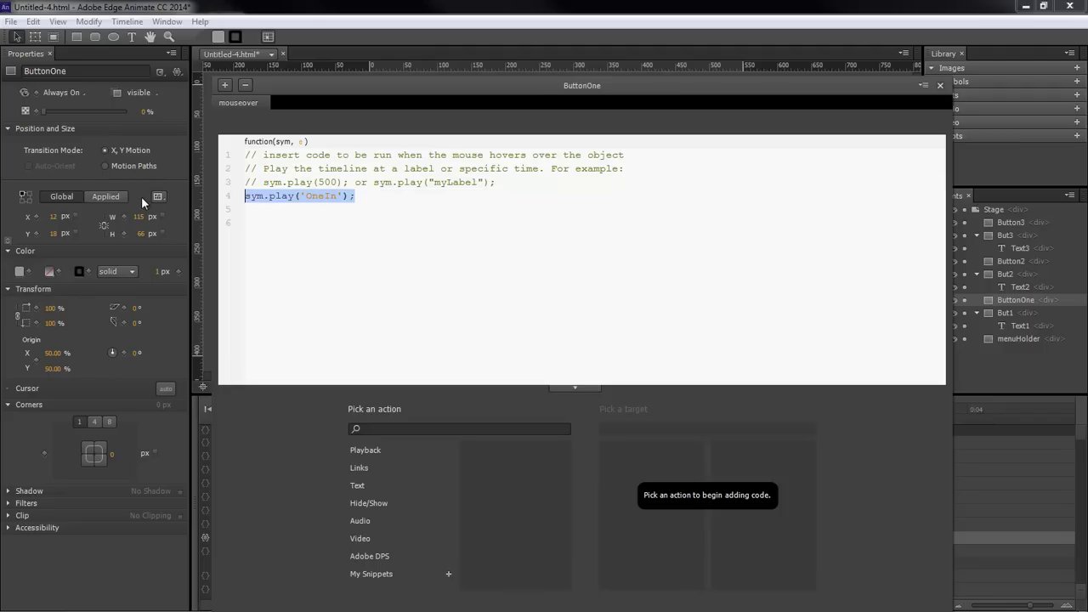
left_click(222, 85)
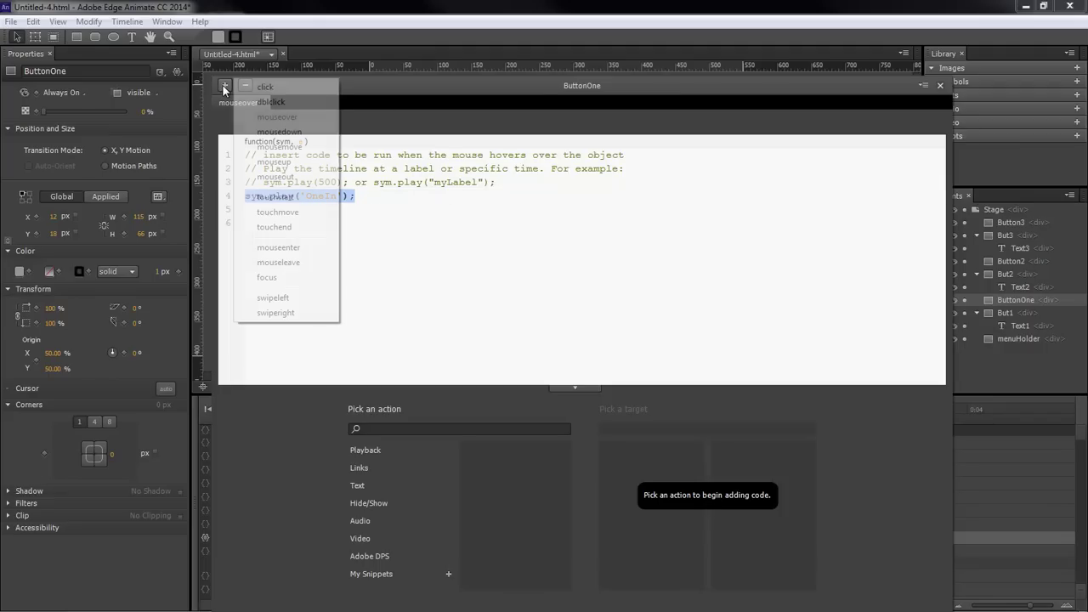
left_click(275, 177)
key("ctrl+v")
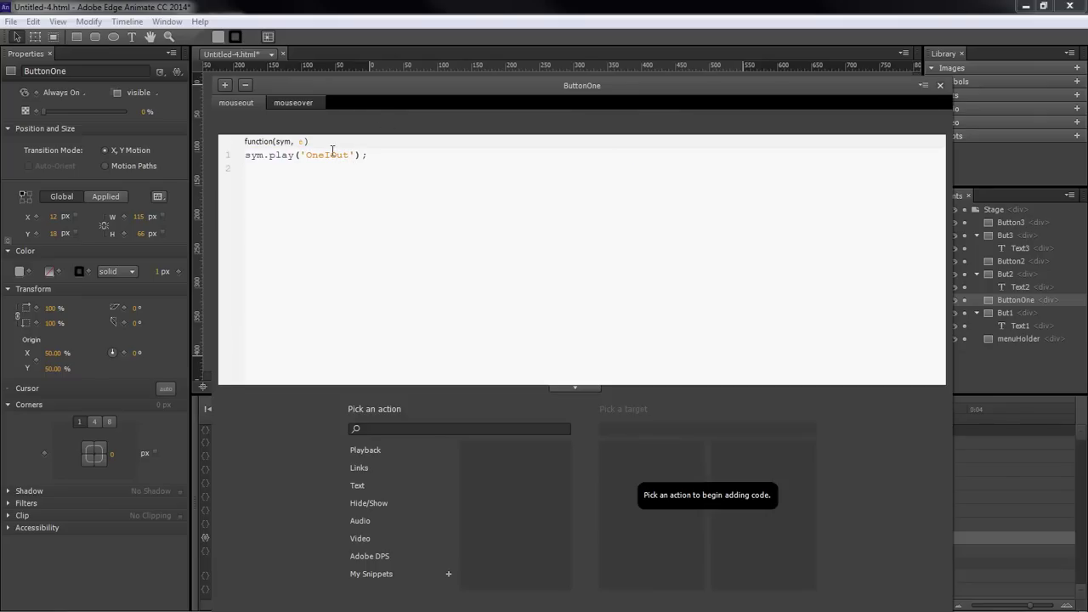
key("BackSpace")
left_click_drag(386, 100, 835, 298)
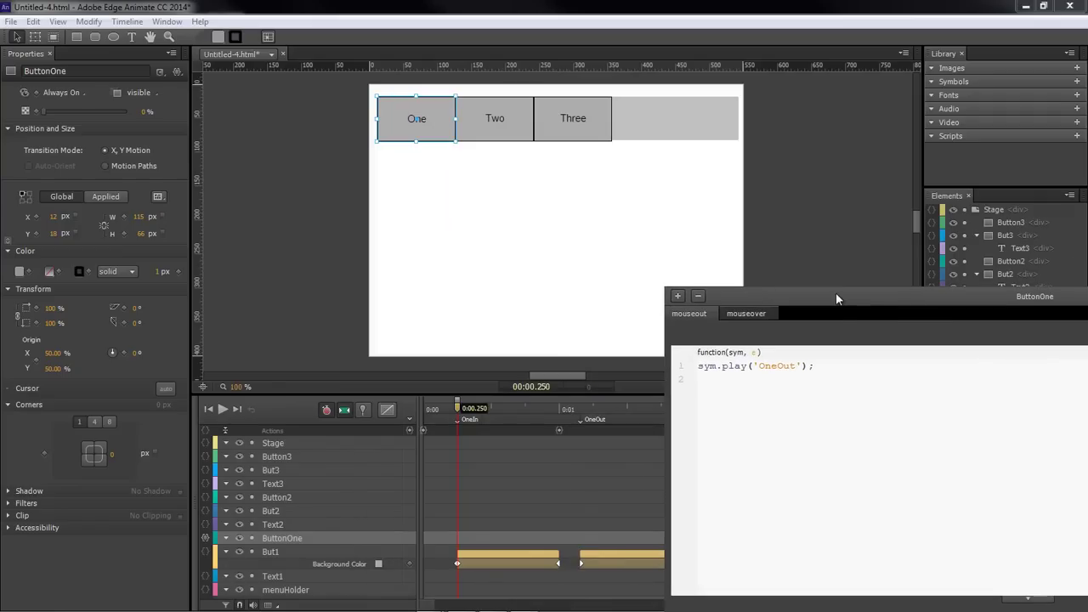
double_click(837, 296)
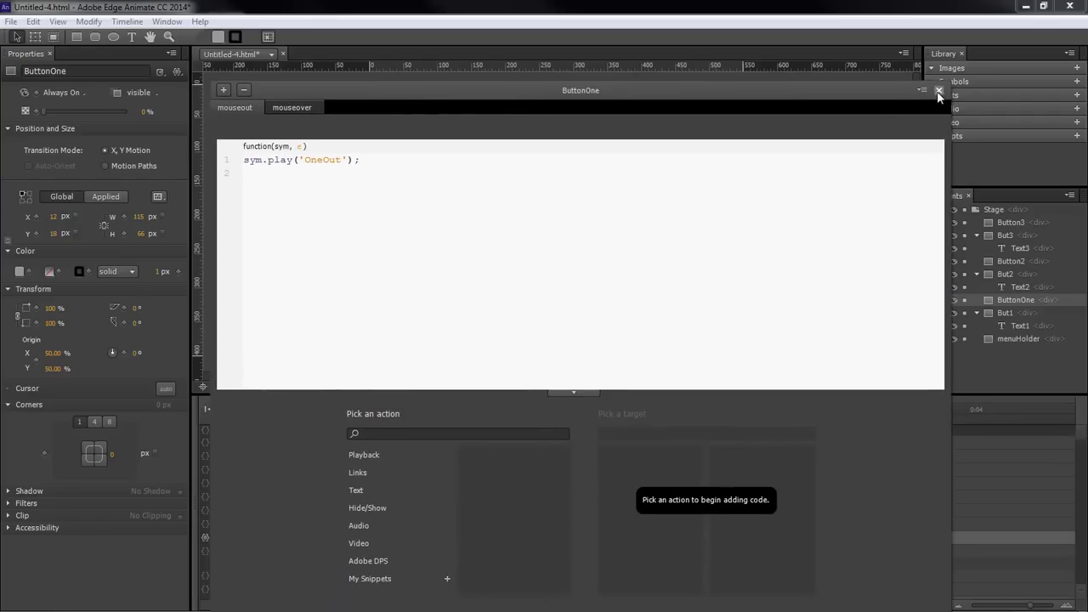
left_click(938, 91)
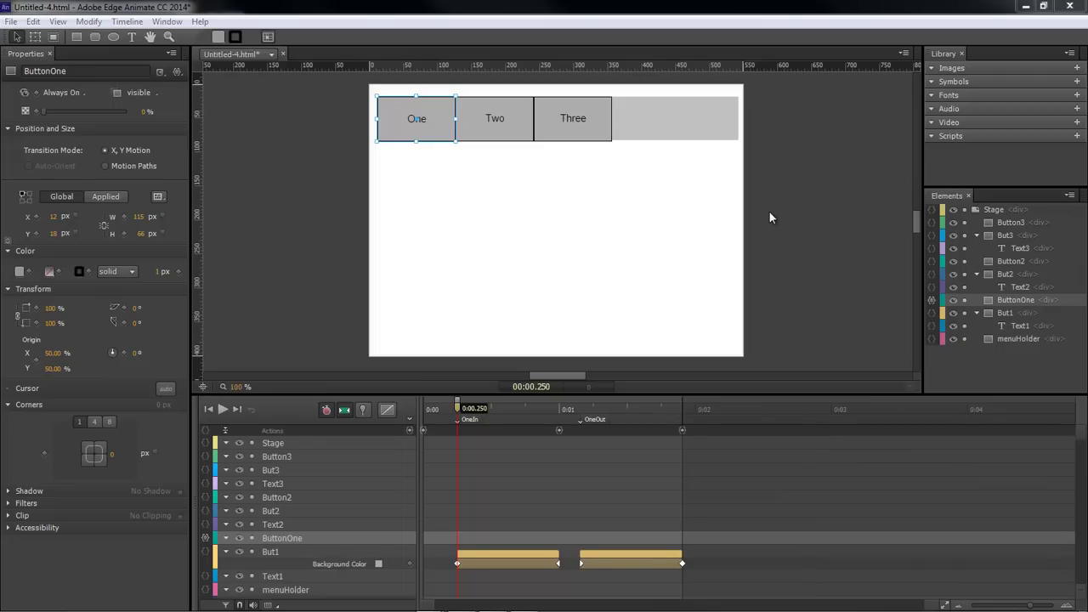
Preview the menu in the browser to check button One's rollover, and close the preview.
key("ctrl+Return")
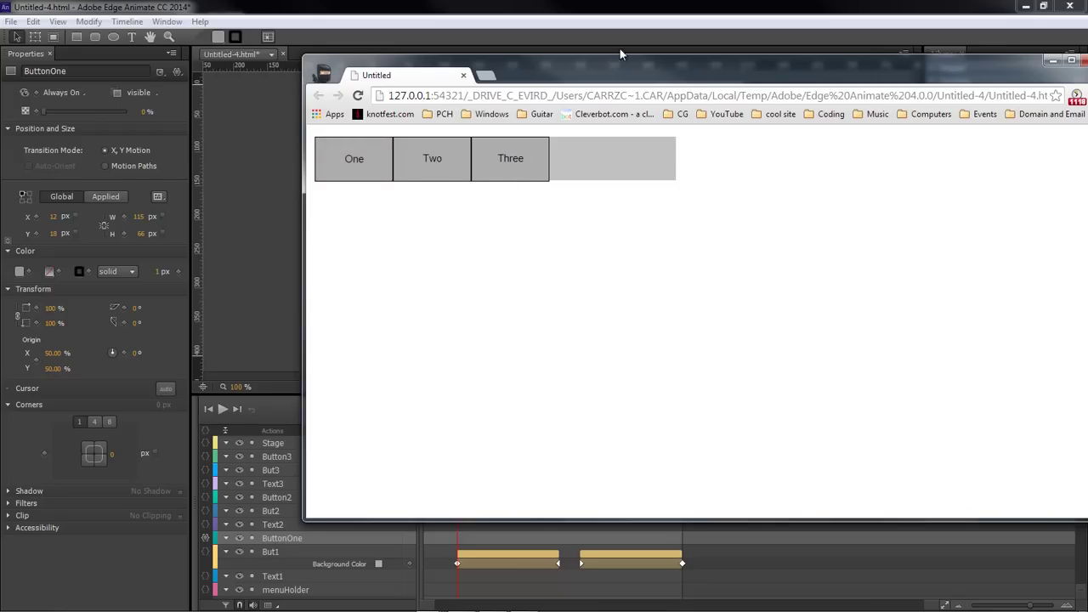
key("ctrl+w")
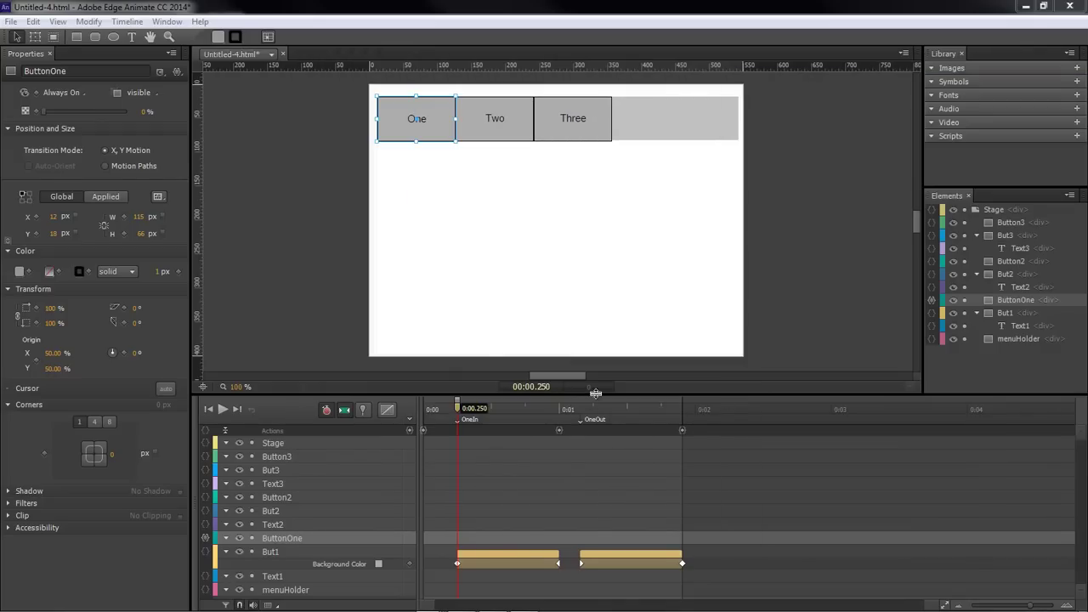
Insert the timeline labels TwoIn at 2 s, TwoOut at 3 s, ThreeIn at 4 s and ThreeOut at 5 s.
left_click_drag(460, 410, 729, 412)
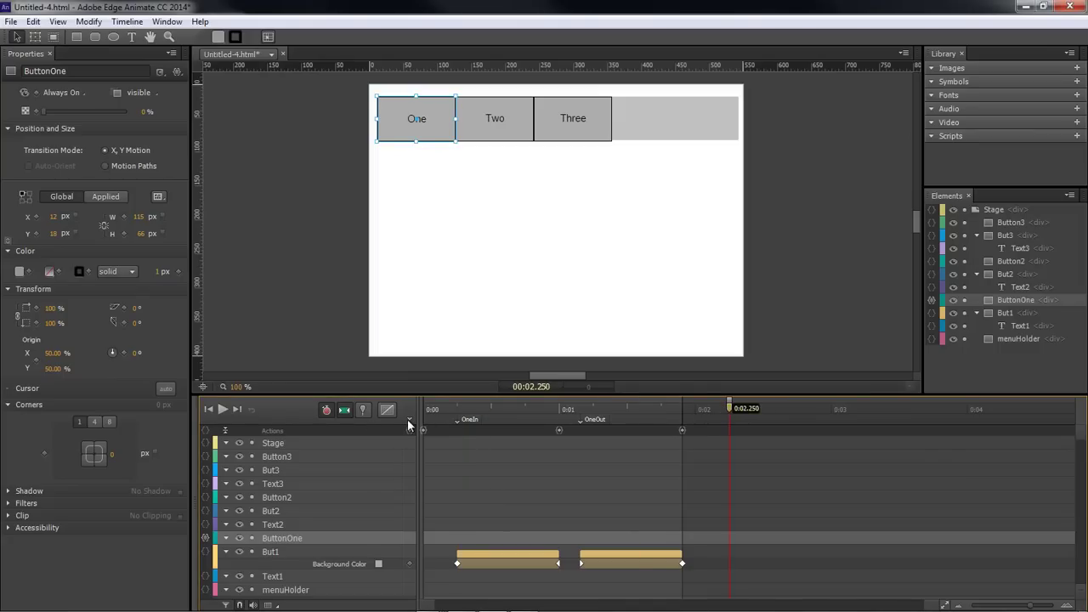
key("ctrl+l")
type("TwoIn")
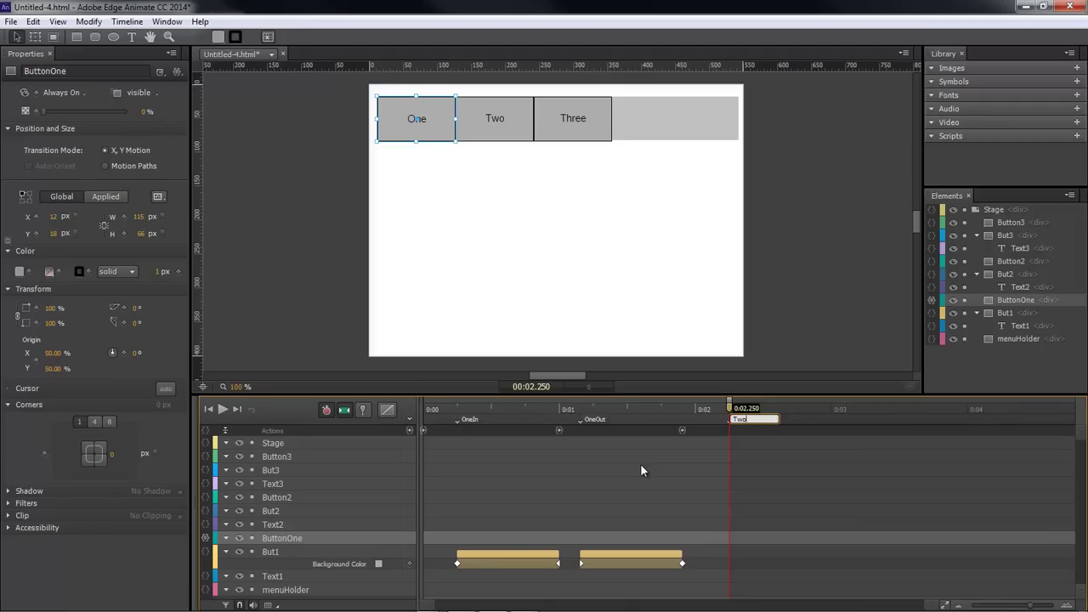
key("Return")
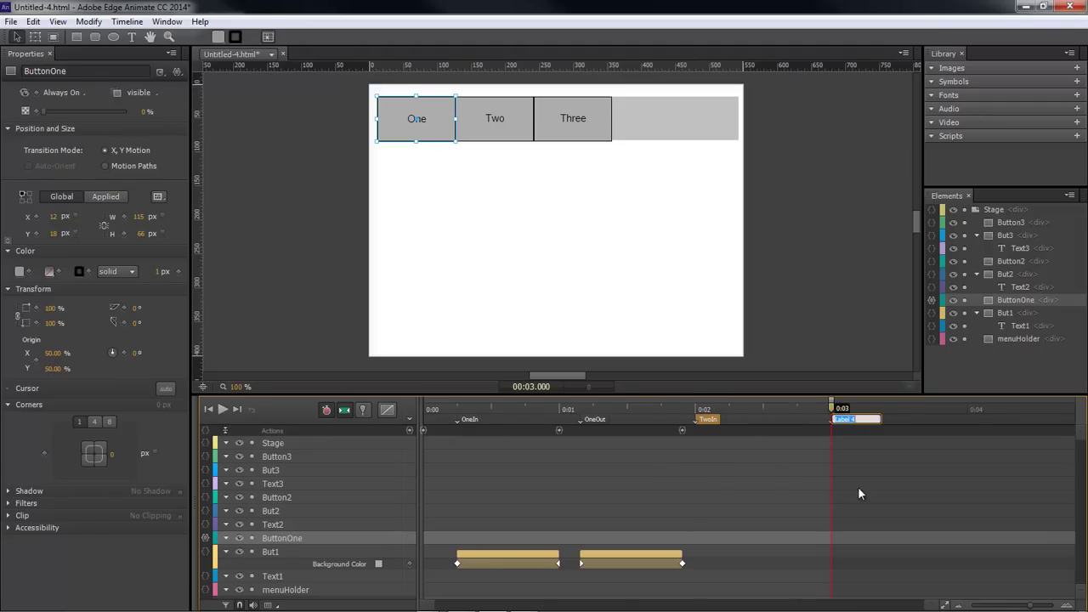
left_click(858, 486)
key("minus")
left_click(792, 411)
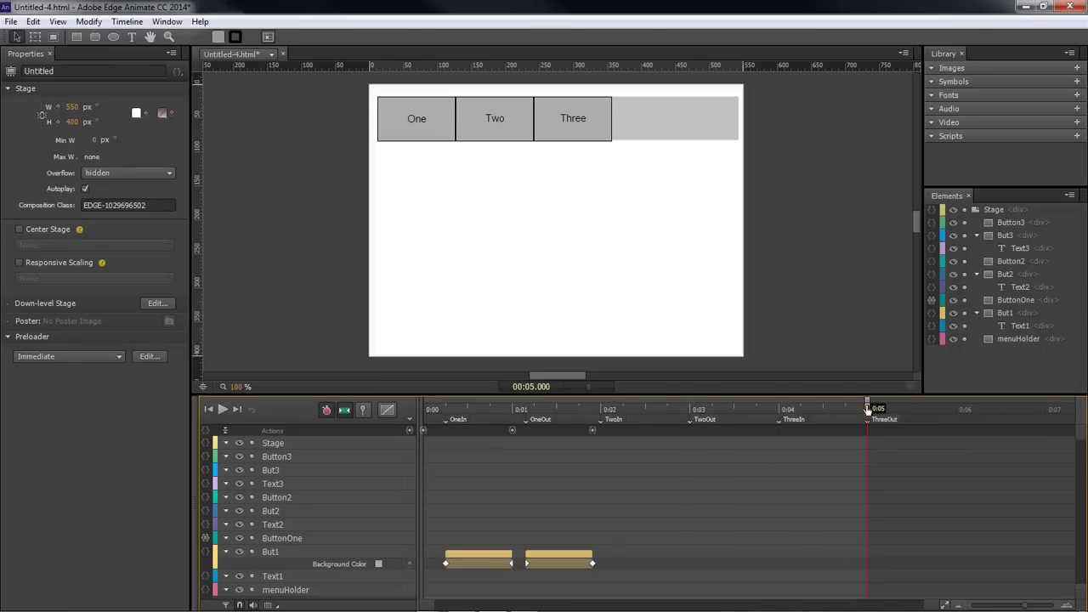
Animate But2's background colour to the darker grey from 2 s to 2.75 s and back from 3 s to 3.75 s.
left_click(602, 410)
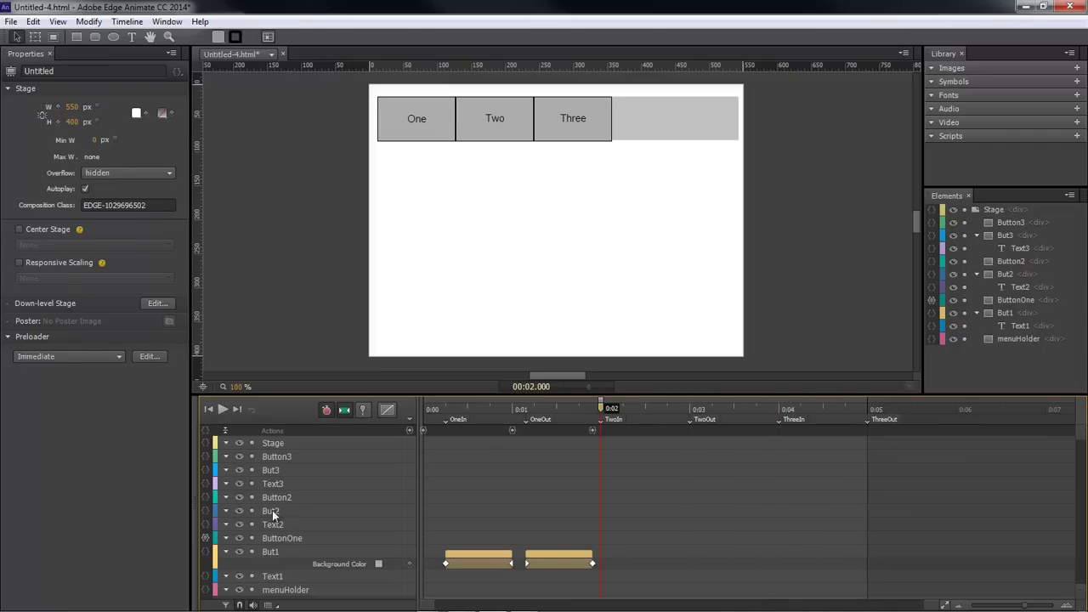
left_click(272, 514)
left_click(270, 552)
left_click_drag(602, 409, 667, 410)
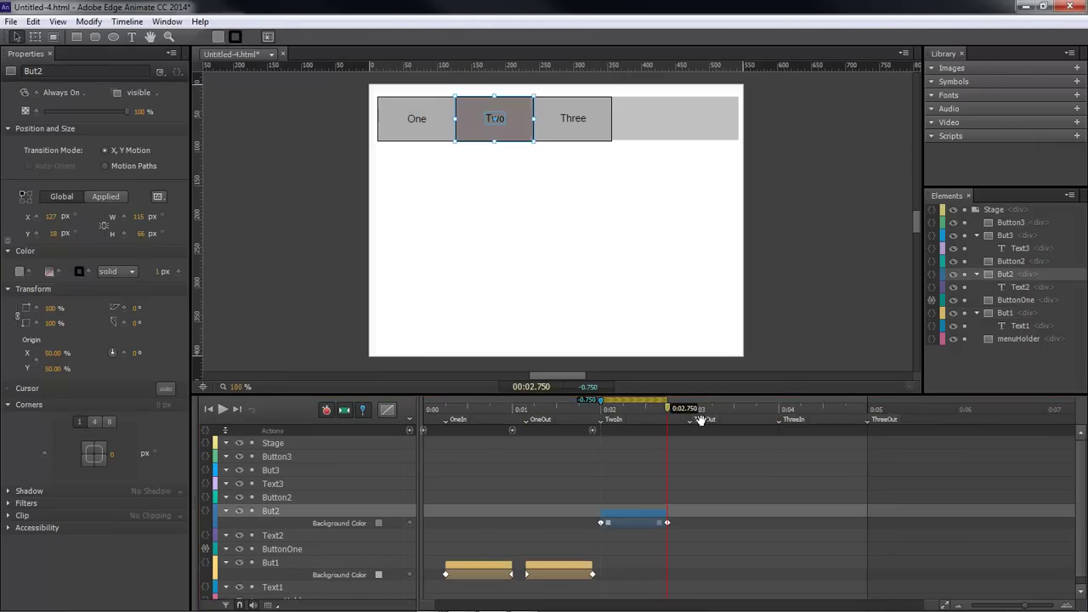
key("p")
left_click_drag(669, 411, 936, 411)
key("ctrl+shift+v")
Animate But3's background colour to the darker grey from 4 s to 4.75 s and back from 5 s to 5.75 s.
left_click(270, 470)
left_click(20, 271)
key("ctrl+shift+v")
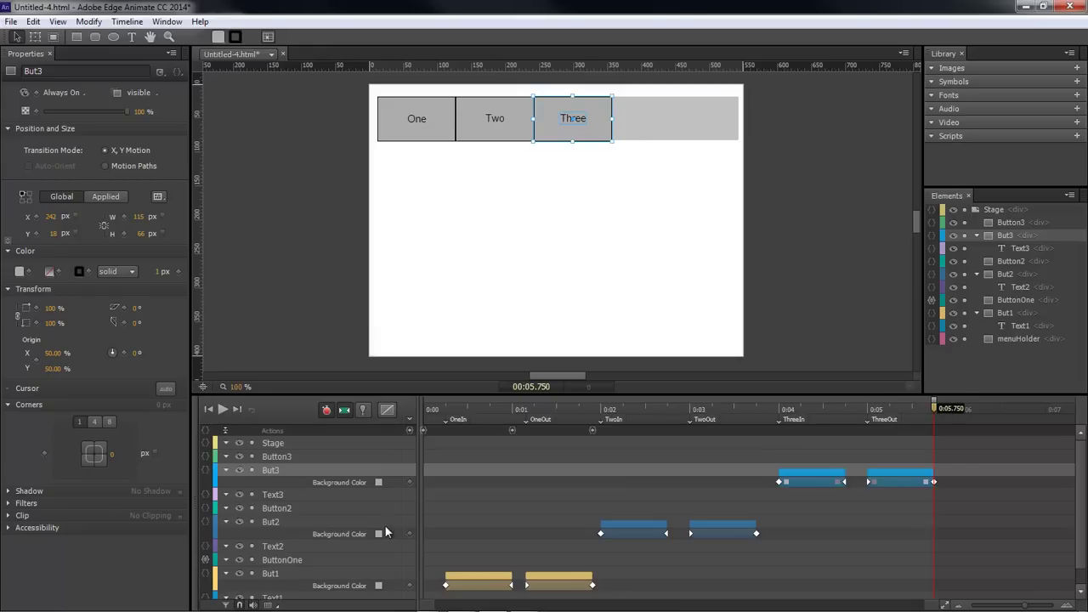
Add mouseover and mouseout actions to Button2 and Button3 that play from their matching In and Out labels.
left_click(205, 509)
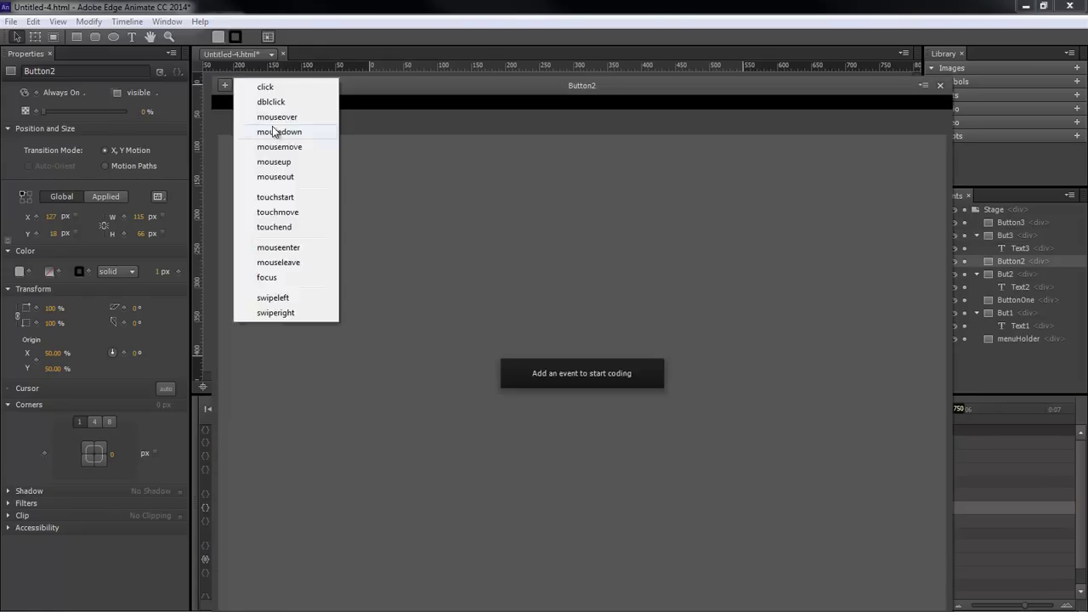
left_click(274, 132)
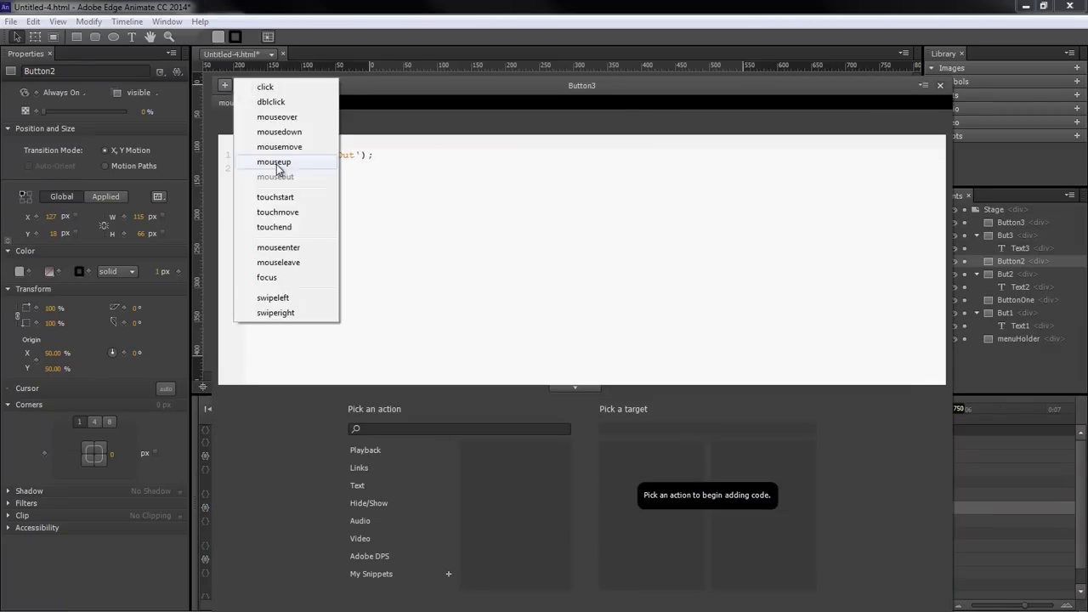
left_click(280, 170)
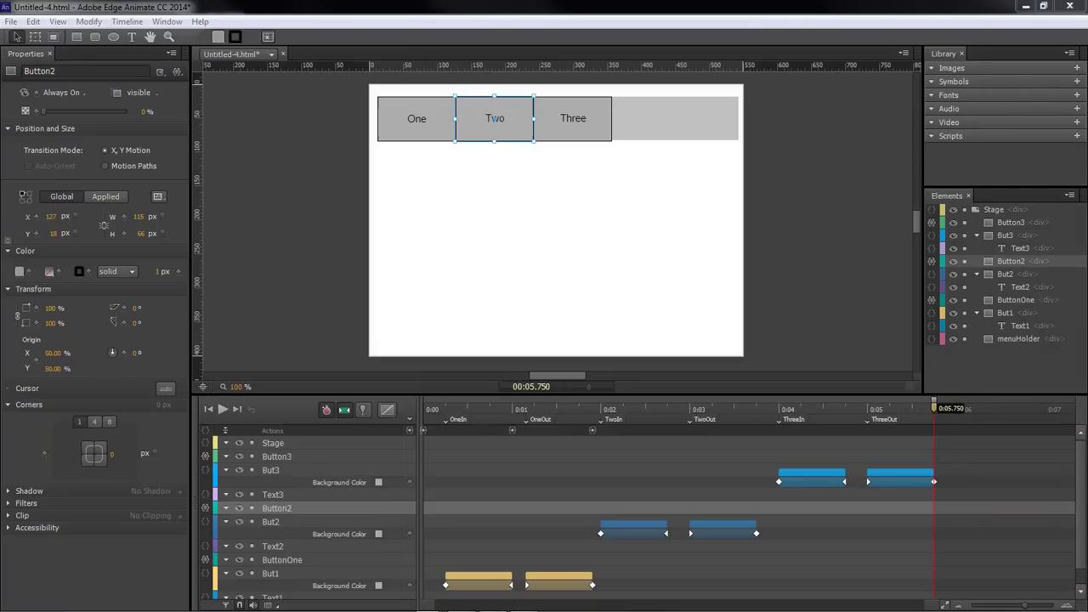
Preview the menu in the browser to check the rollovers of all three buttons, and close the preview.
key("ctrl+Return")
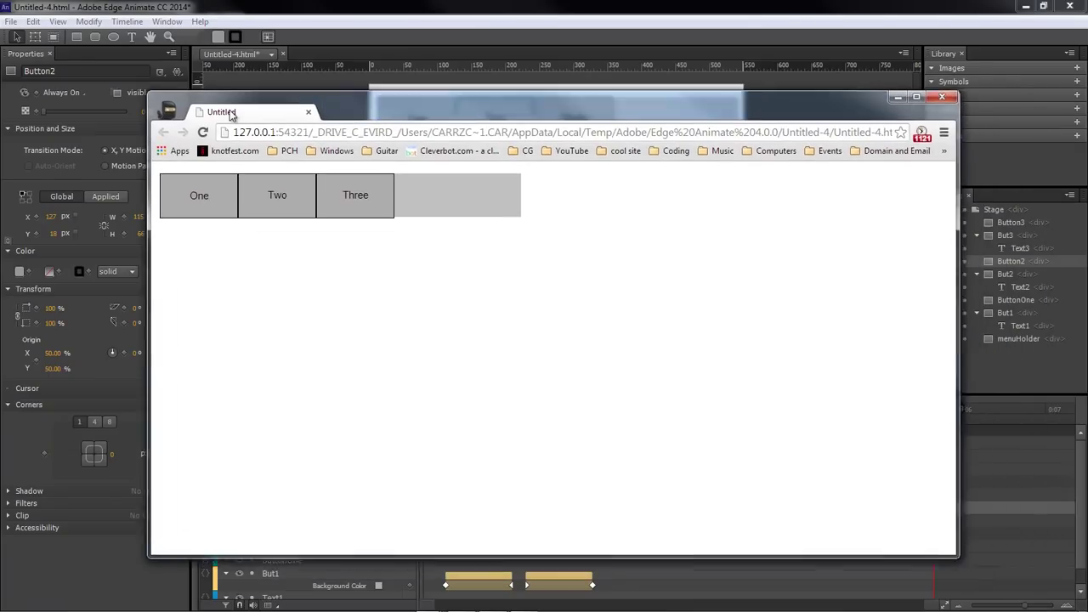
left_click(197, 196)
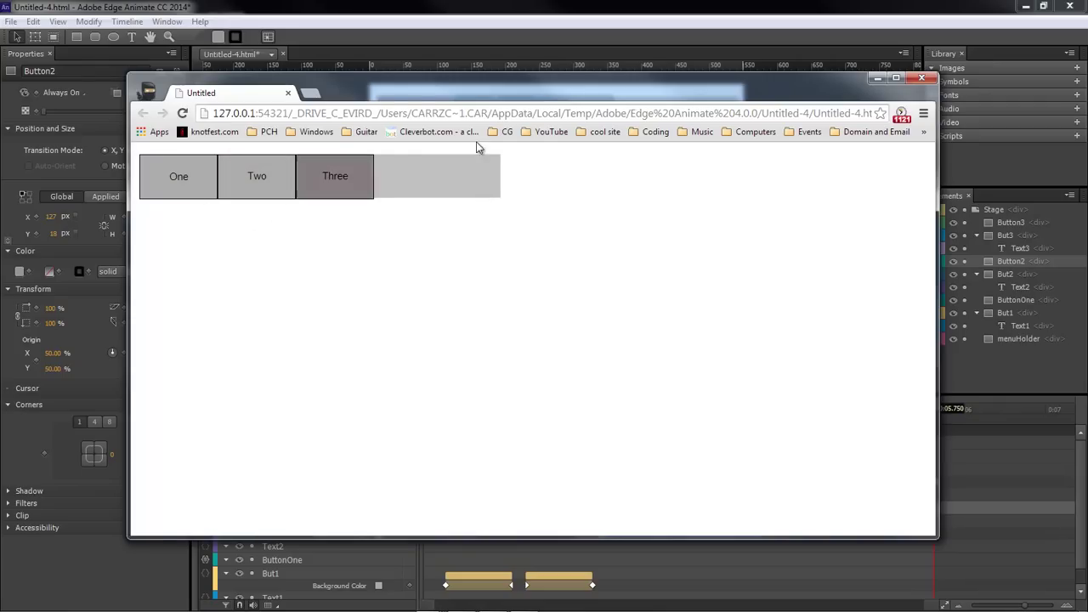
left_click_drag(383, 96, 256, 114)
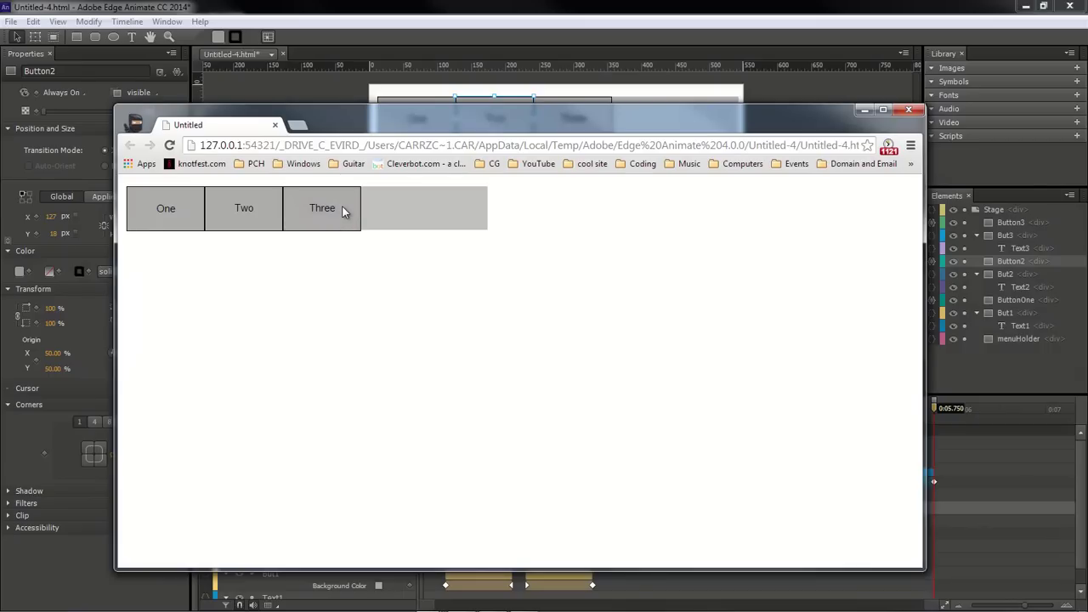
left_click(275, 125)
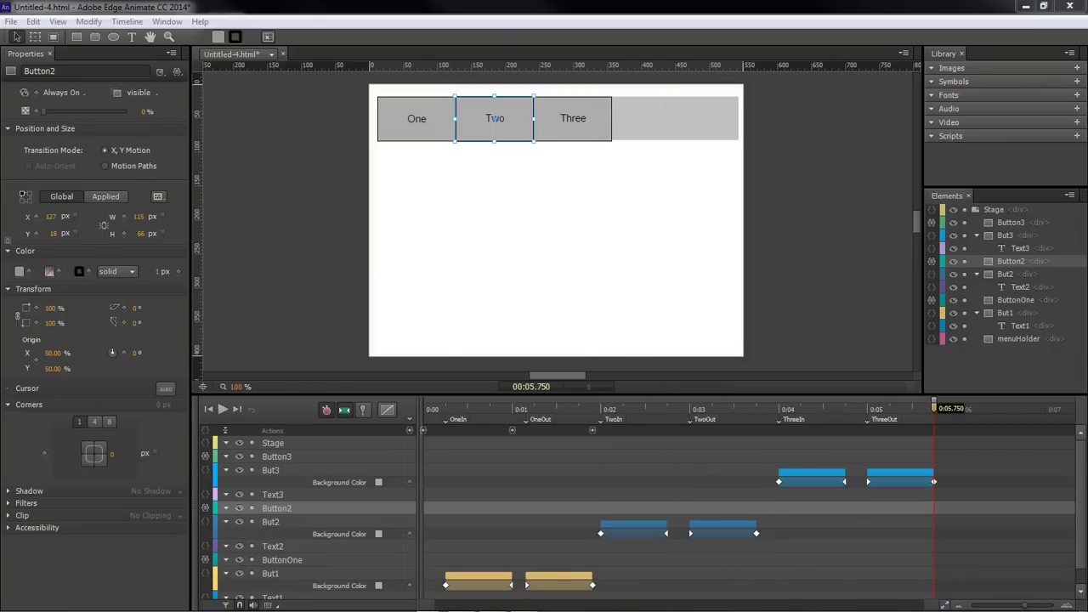
Copy an existing stop trigger and paste it at 5.75 s, 4.75 s, 3.75 s and 2.75 s on the timeline.
left_click(593, 431)
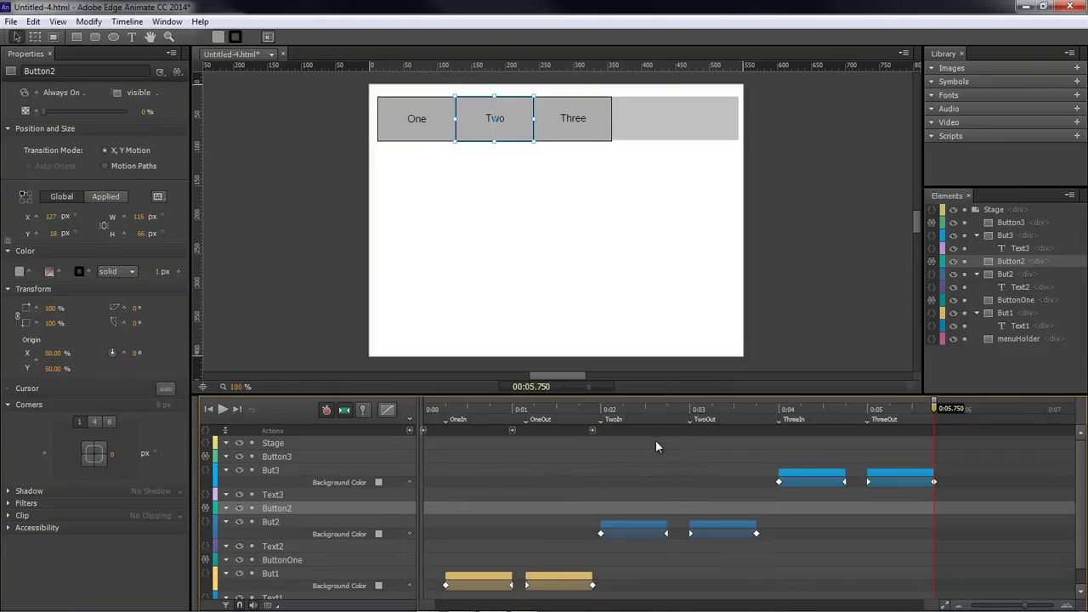
left_click(696, 451)
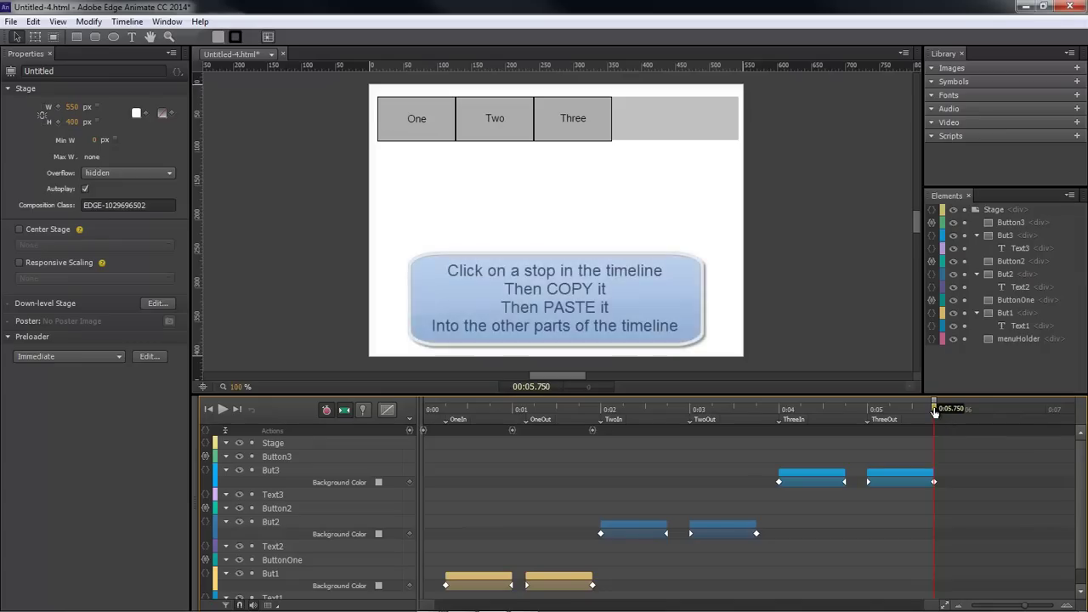
left_click_drag(887, 413, 670, 412)
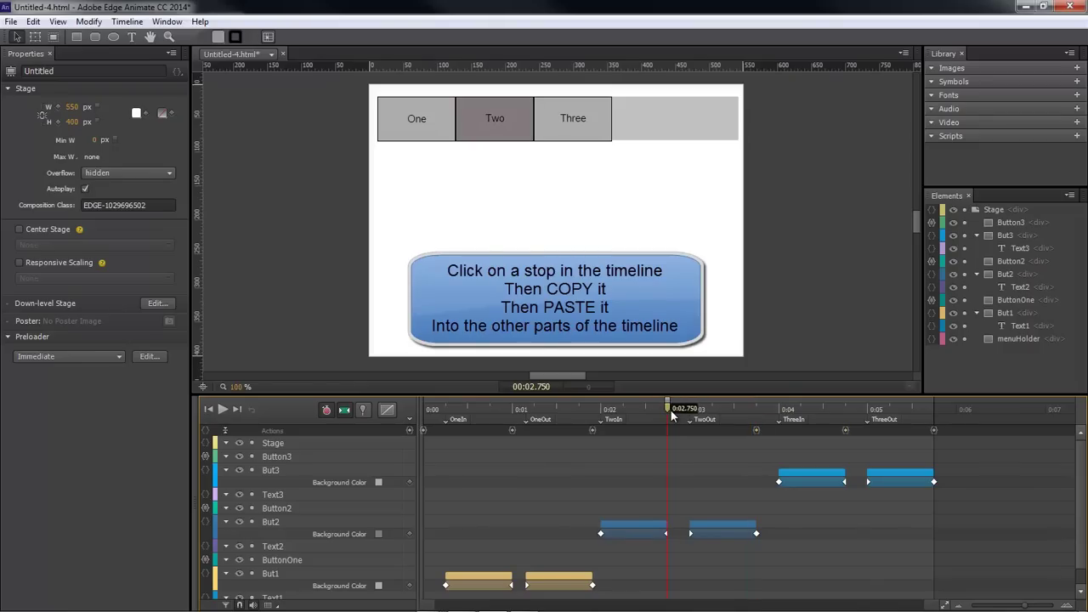
Preview the menu in the browser, reload the page to test each button's rollover, and move the preview window away.
key("ctrl+Return")
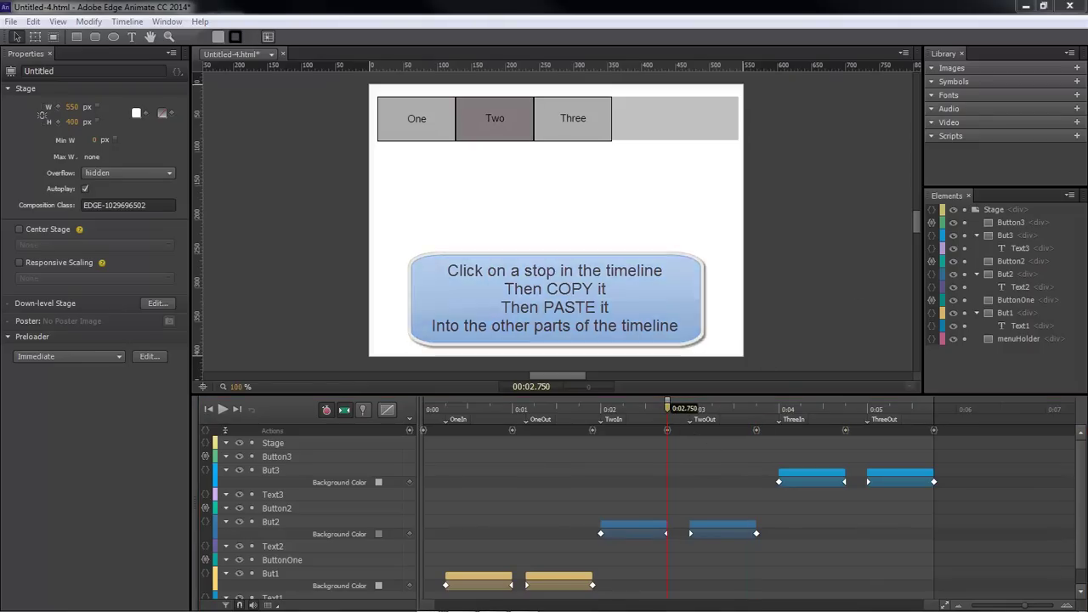
left_click_drag(1087, 111, 485, 107)
right_click(621, 275)
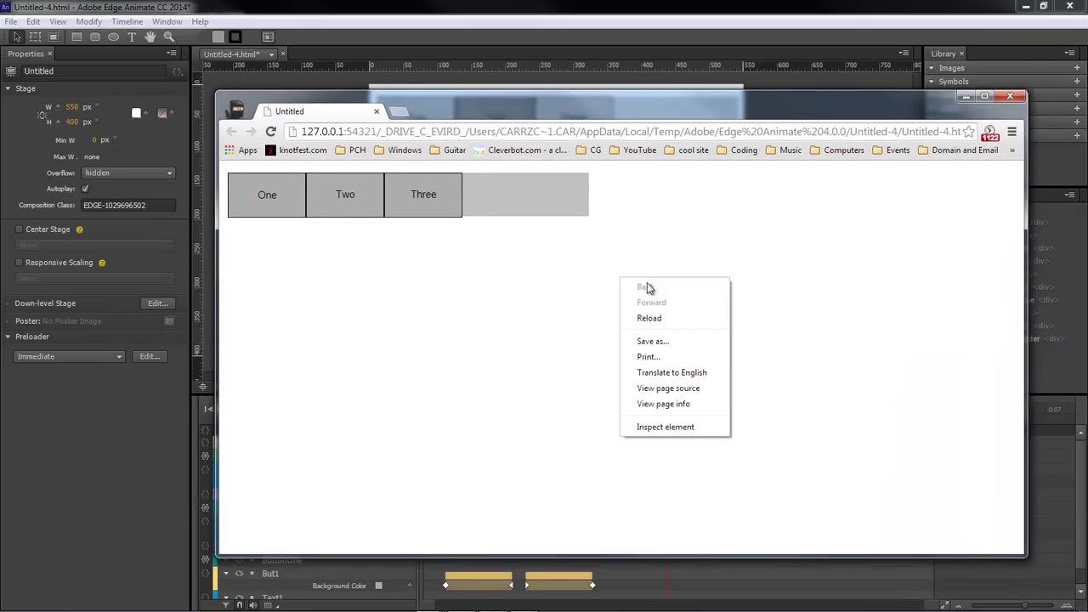
left_click(646, 316)
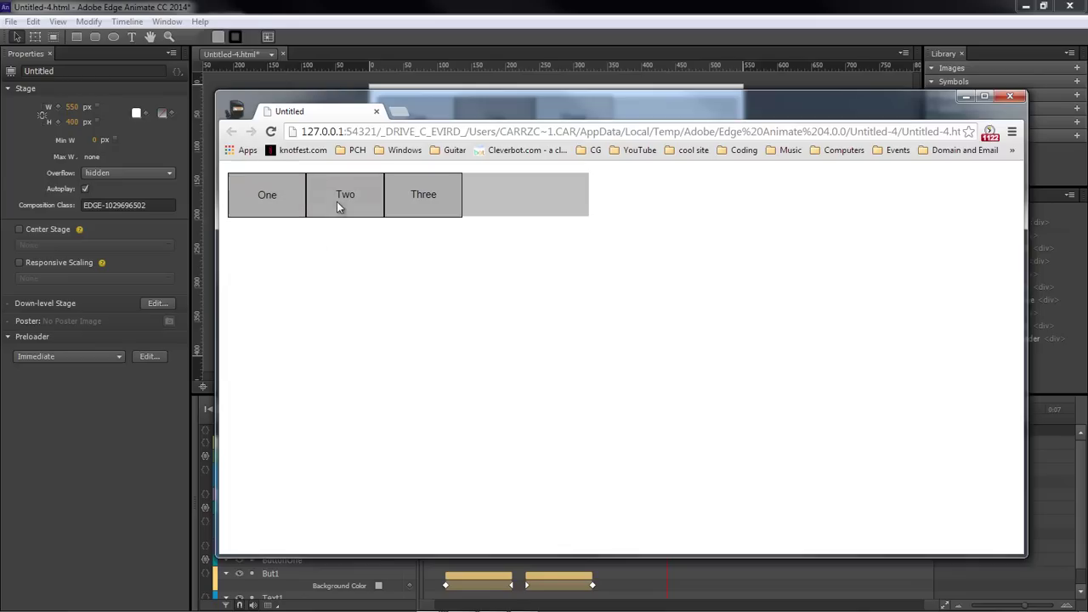
left_click_drag(476, 100, 1087, 81)
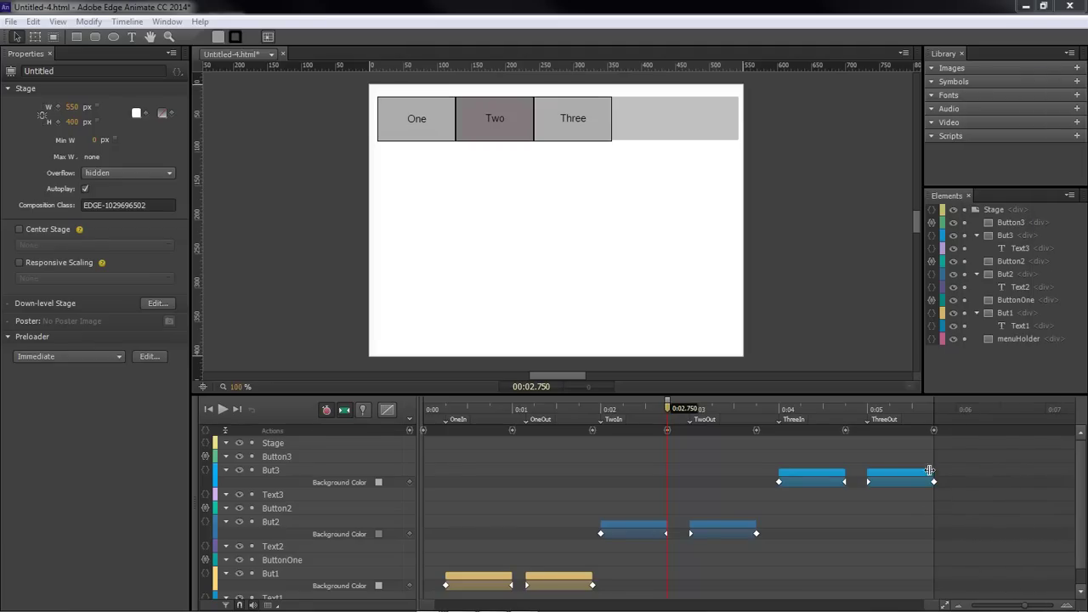
Shift the ThreeOut section to make room, and extend But3's mouseover colour transition and its stop trigger to 5 s.
left_click_drag(945, 512, 953, 418)
left_click(861, 485)
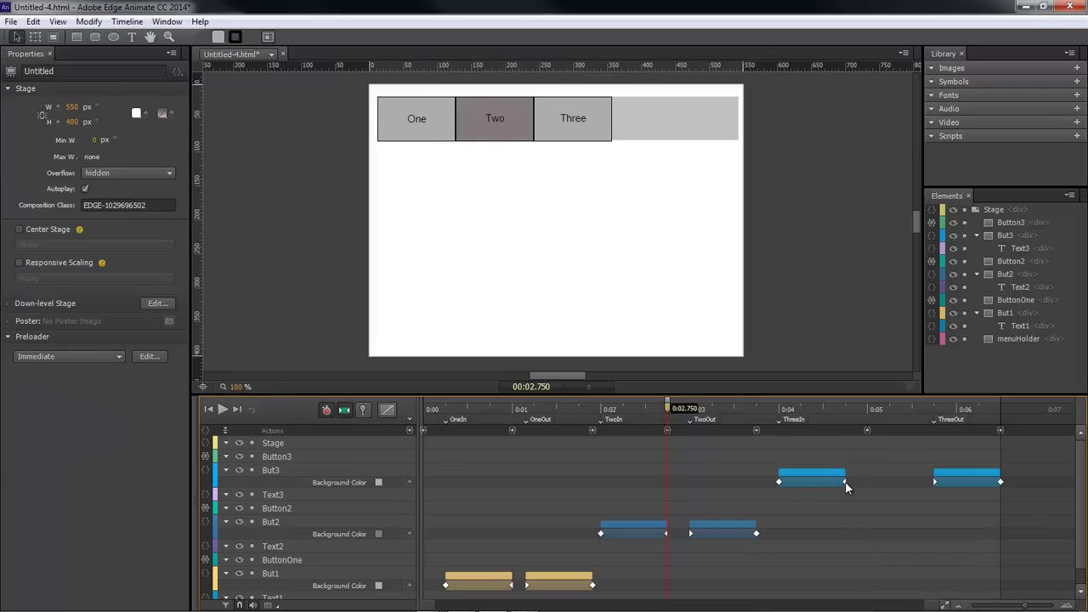
left_click_drag(845, 483, 868, 481)
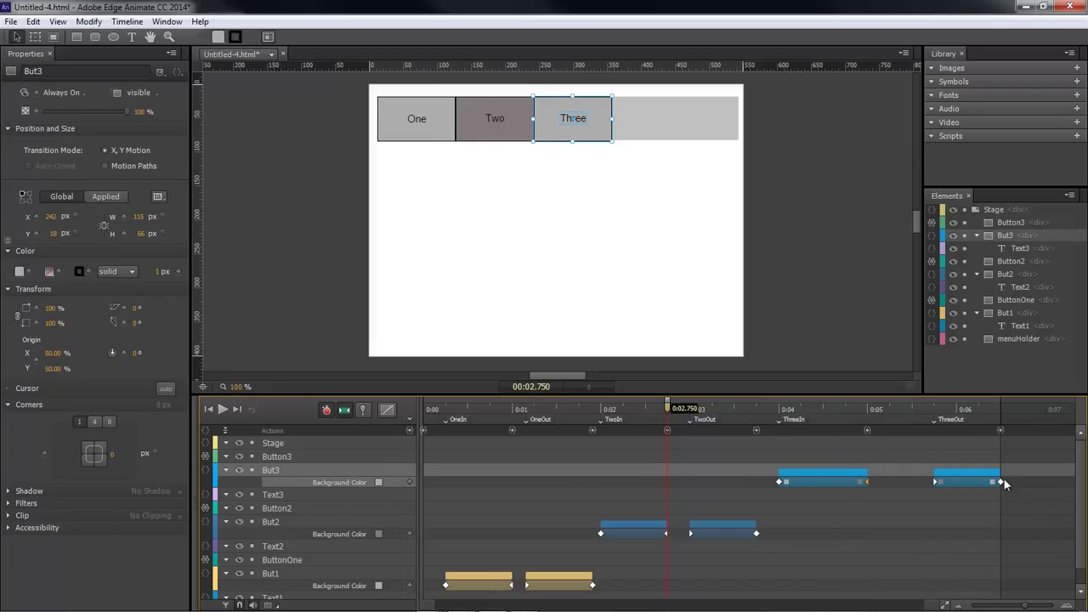
Move the ThreeOut label and the start of its transition to 5.25 s, and set the transition's end and stop trigger at 6.25 s.
mouse_move(1020, 505)
left_mouse_down()
mouse_move(915, 413)
mouse_move(898, 420)
mouse_move(978, 431)
left_mouse_up()
left_click(966, 476)
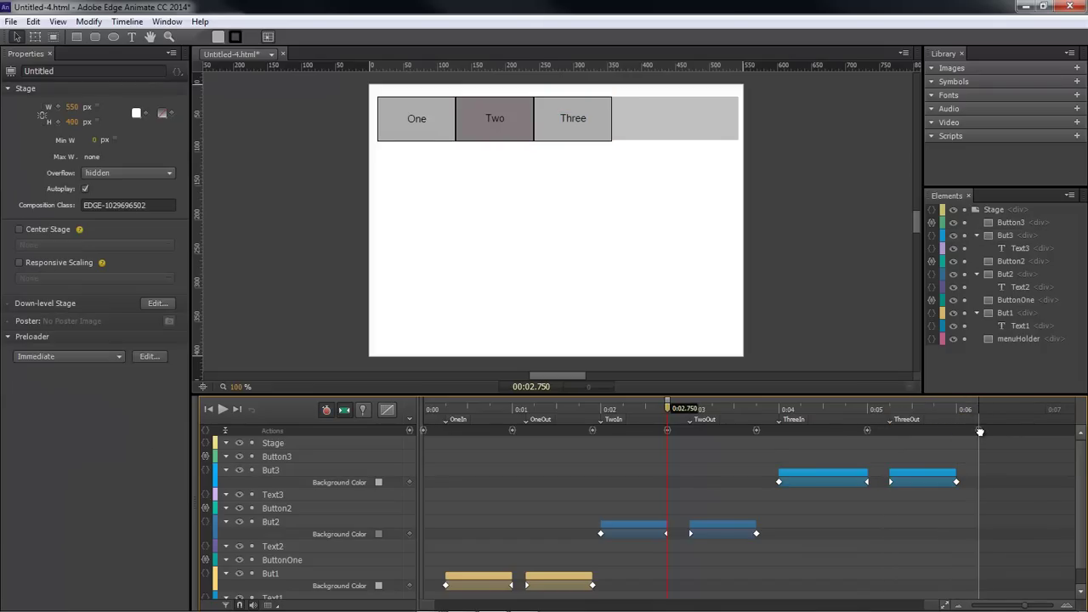
left_click_drag(957, 482, 978, 482)
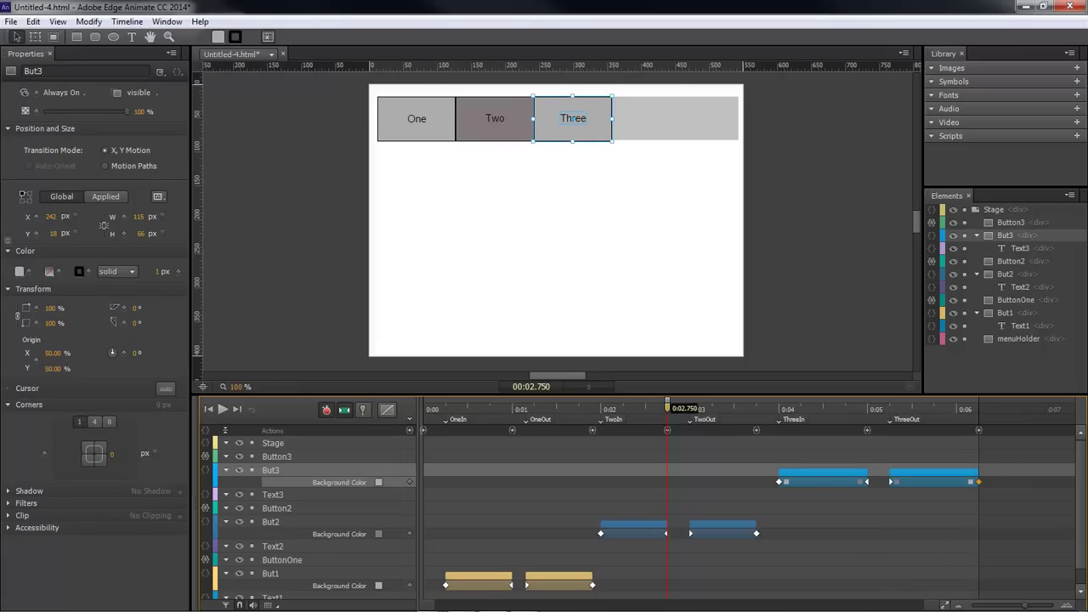
Preview the retimed menu in the browser and reload the page to check button Three's rollover.
key("ctrl+Return")
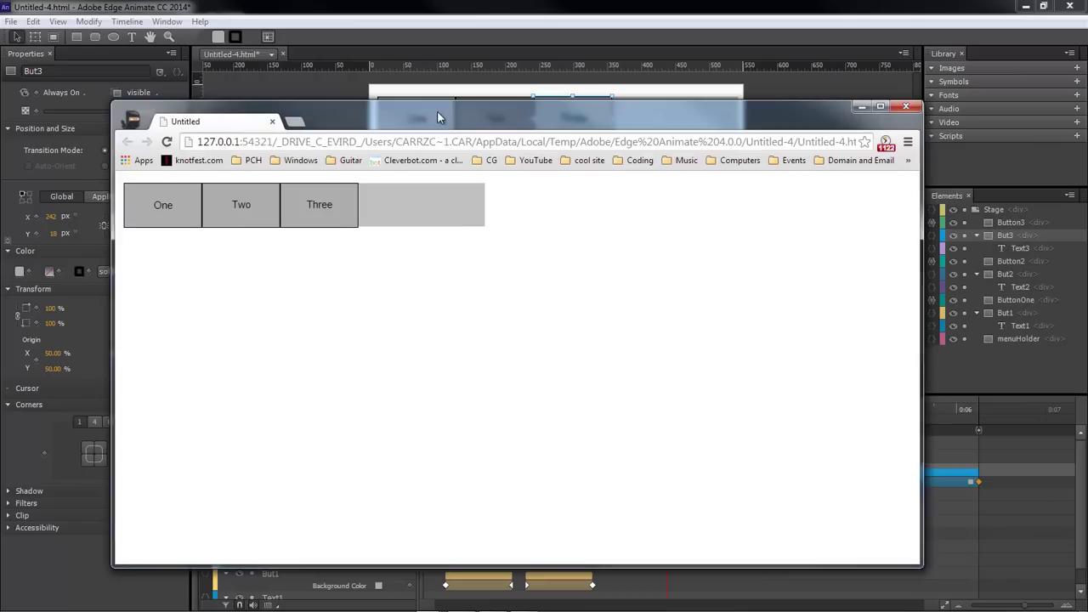
right_click(459, 331)
left_click(522, 367)
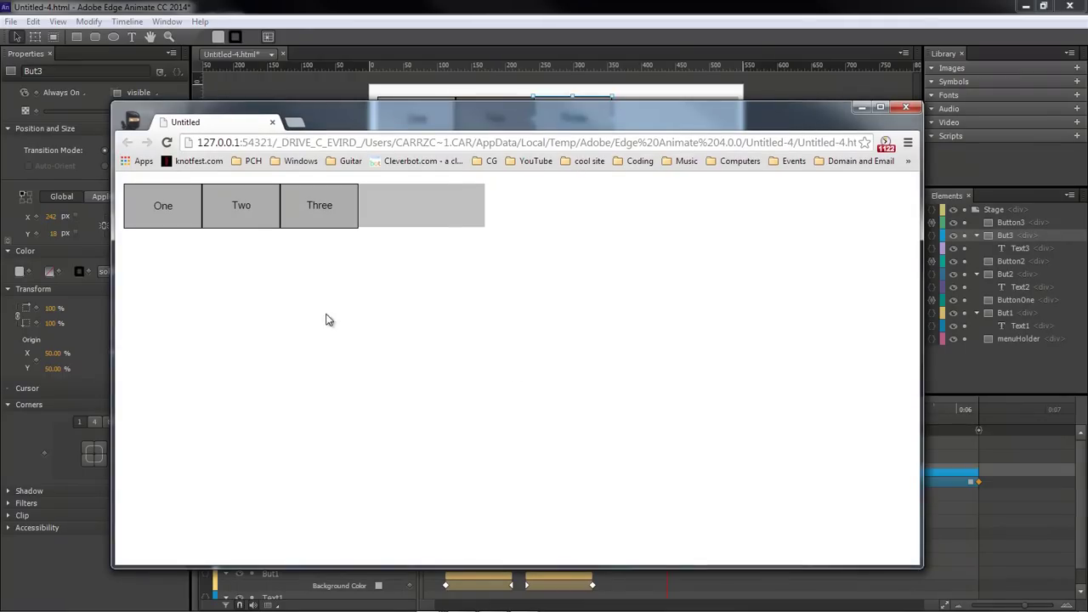